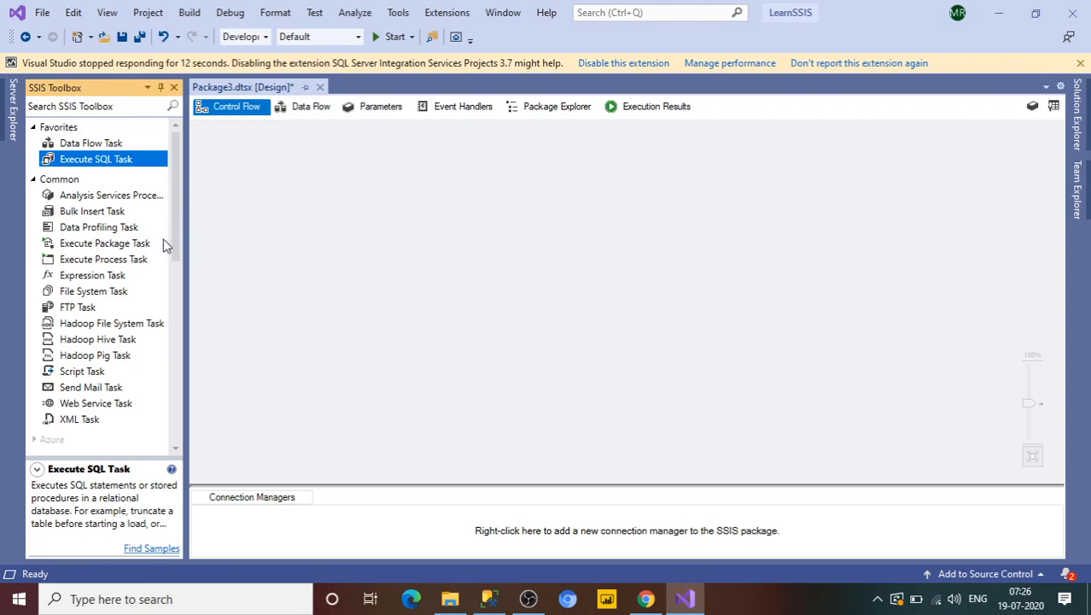
# Step: Add an Execute Process Task and an Execute Package Task to the control flow and select each task in turn
pyautogui.moveTo(139, 258); pyautogui.dragTo(319, 250)
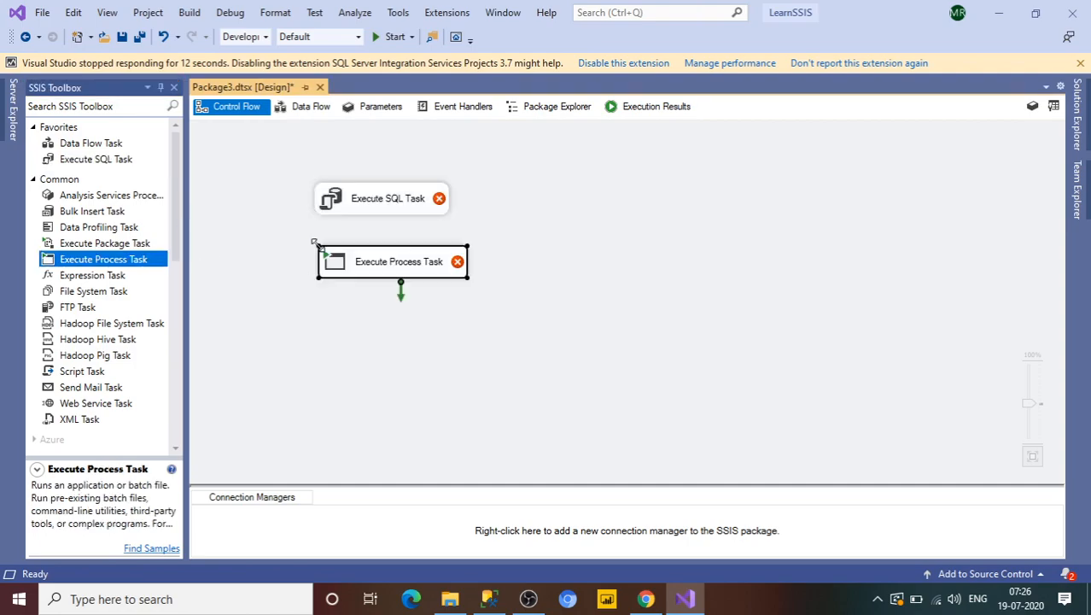
pyautogui.moveTo(132, 246); pyautogui.dragTo(529, 208)
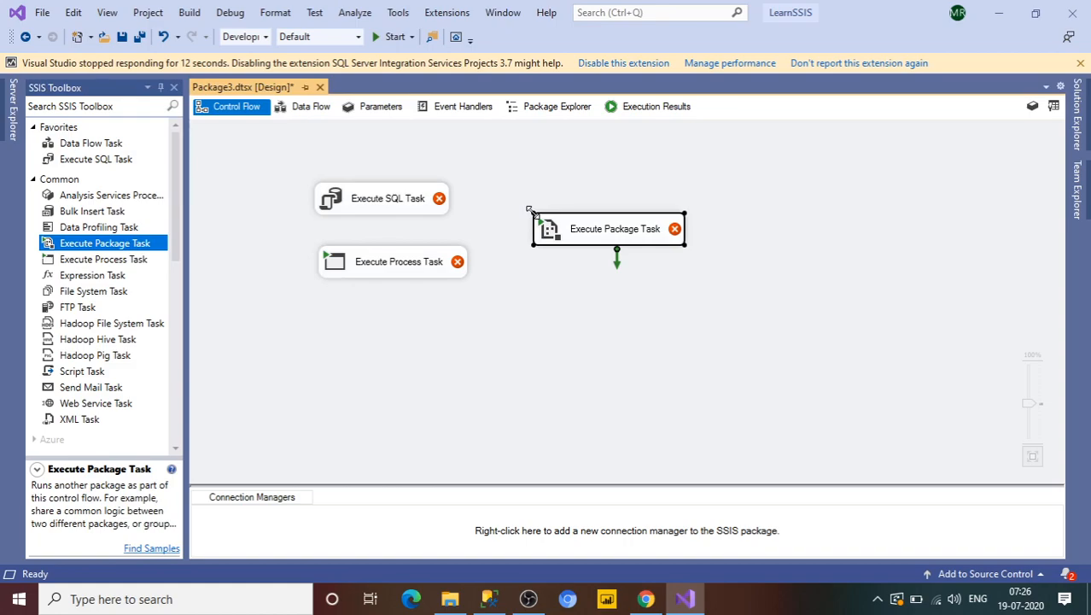
pyautogui.click(407, 214)
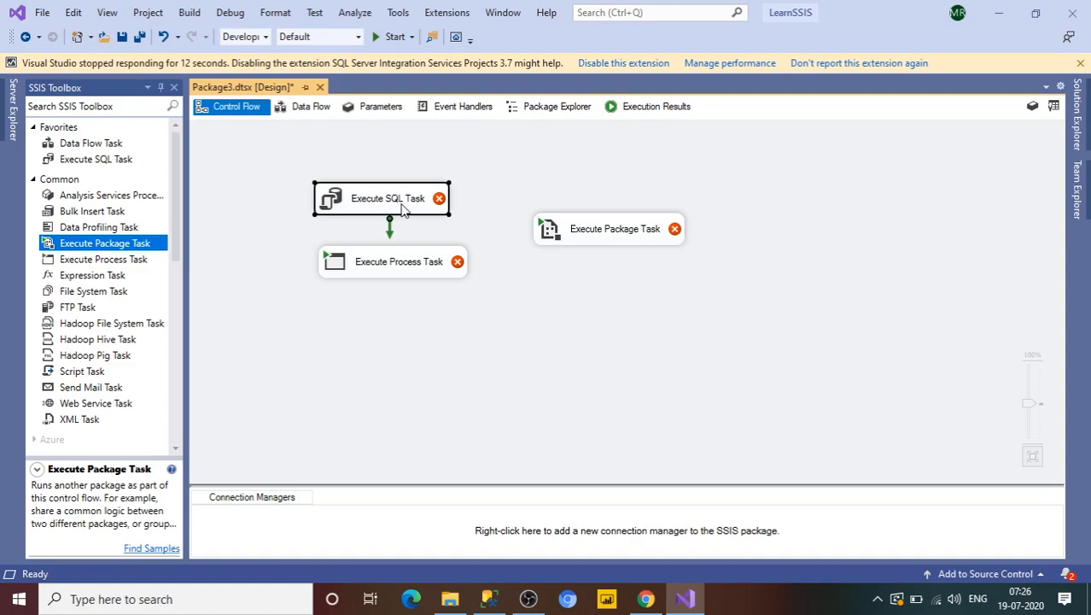
pyautogui.click(586, 236)
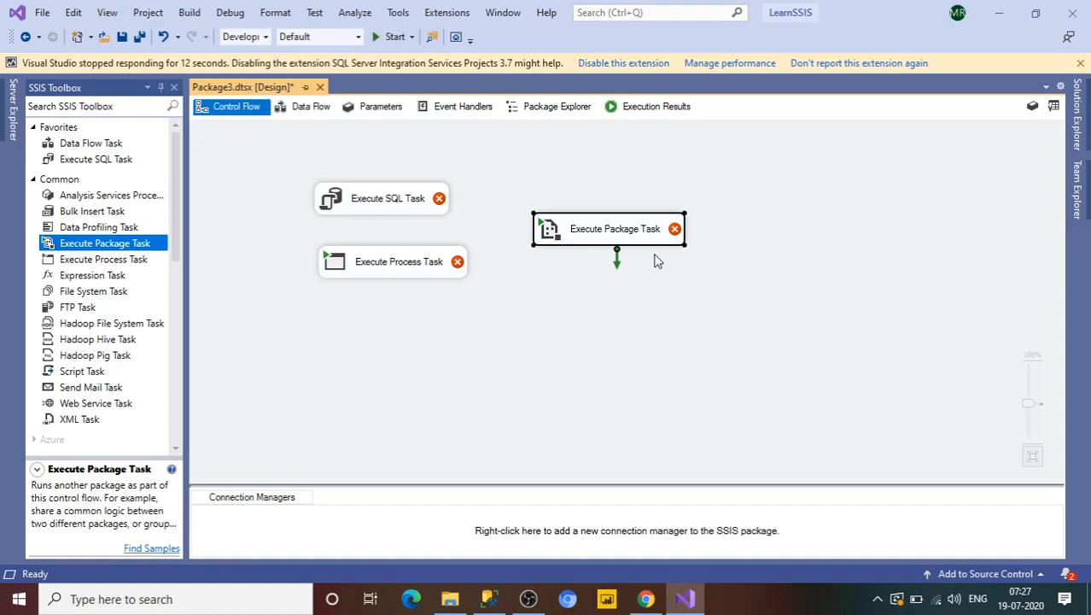
pyautogui.click(419, 277)
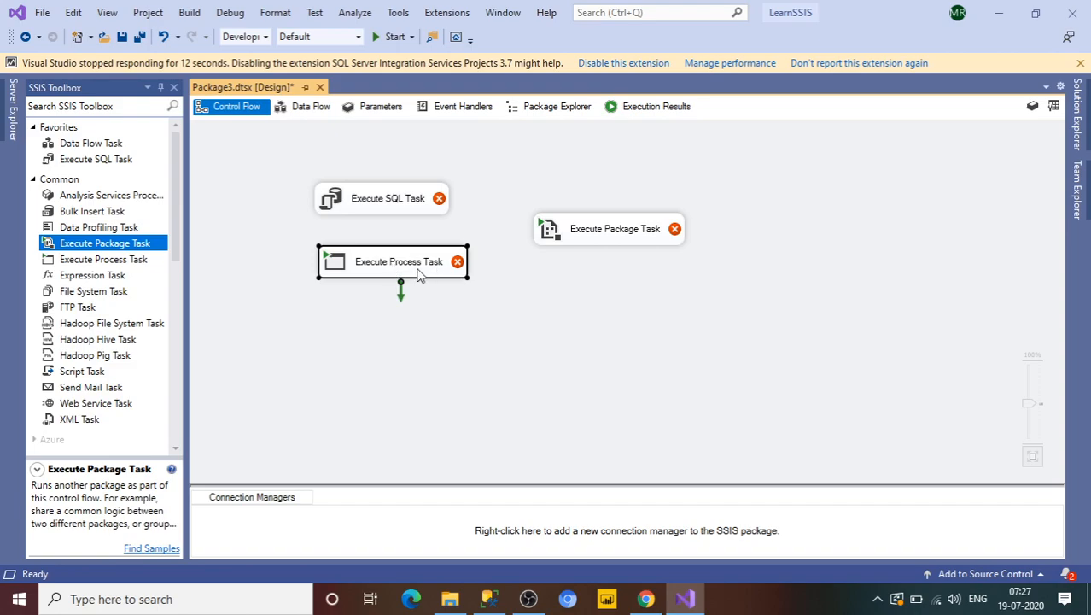
# Step: Delete the Execute SQL Task and the Execute Package Task from the control flow
pyautogui.click(397, 197)
pyautogui.press('Delete')
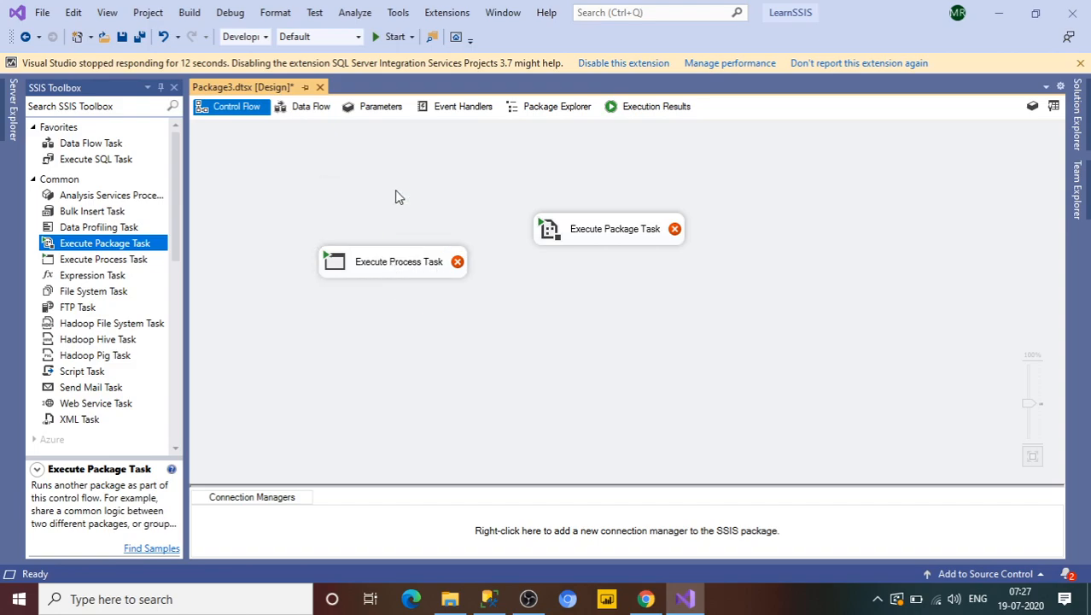
pyautogui.click(579, 232)
pyautogui.press('Delete')
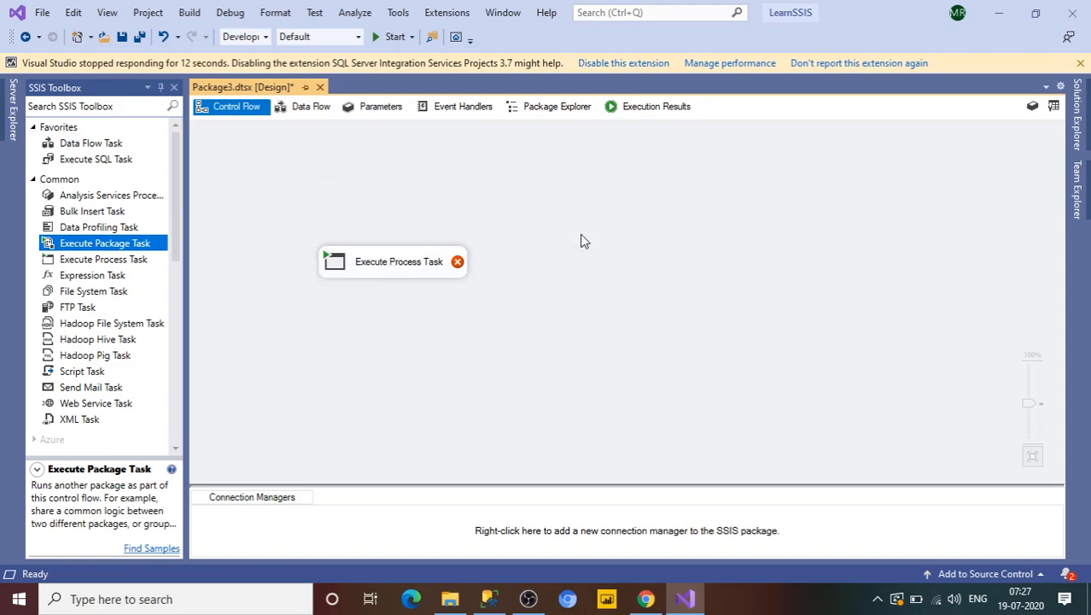
# Step: Move the Execute Process Task, open its editor and inspect the Executable and Arguments properties on the Process page
pyautogui.moveTo(400, 273); pyautogui.dragTo(451, 253)
pyautogui.doubleClick(436, 248)
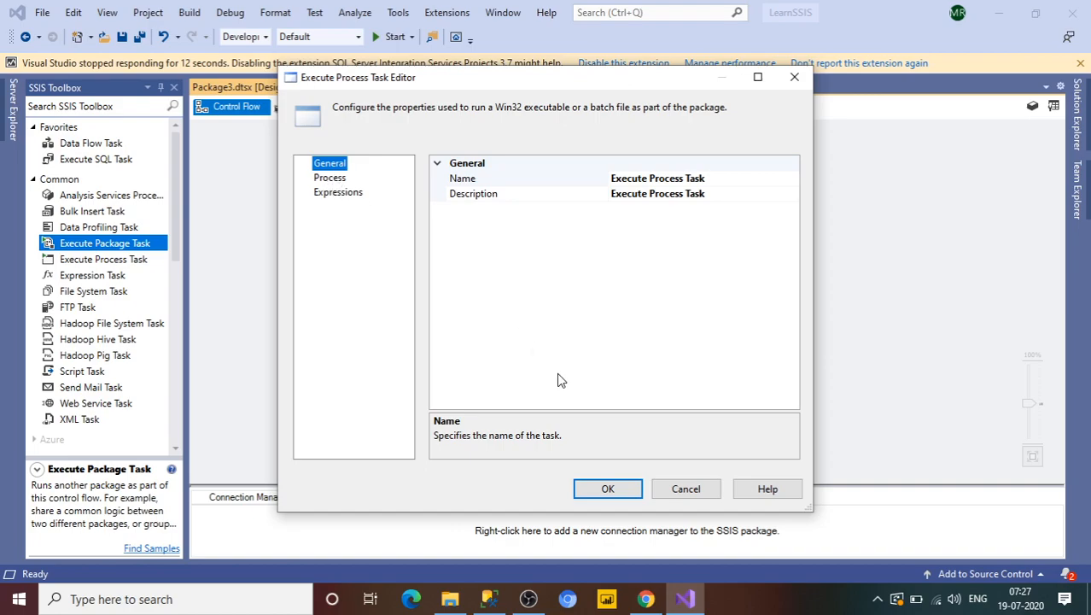
pyautogui.click(333, 179)
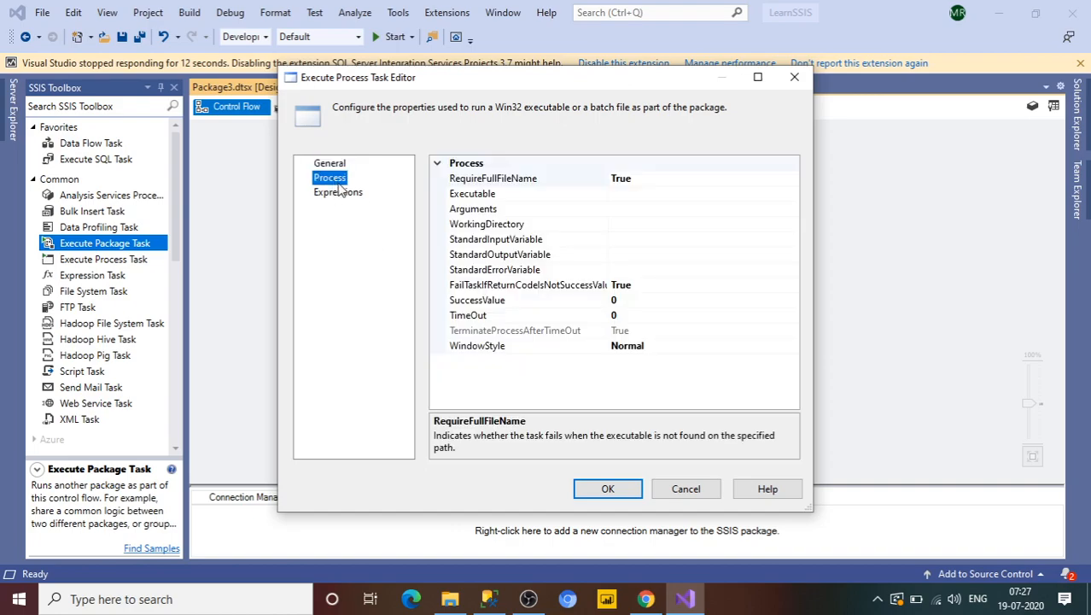
pyautogui.click(629, 195)
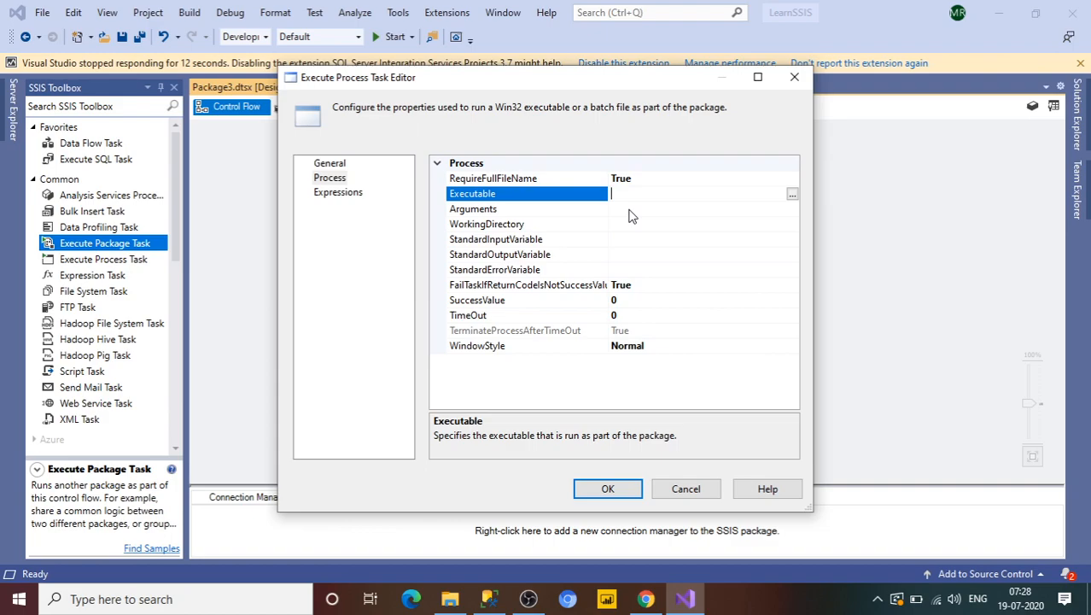
pyautogui.click(629, 209)
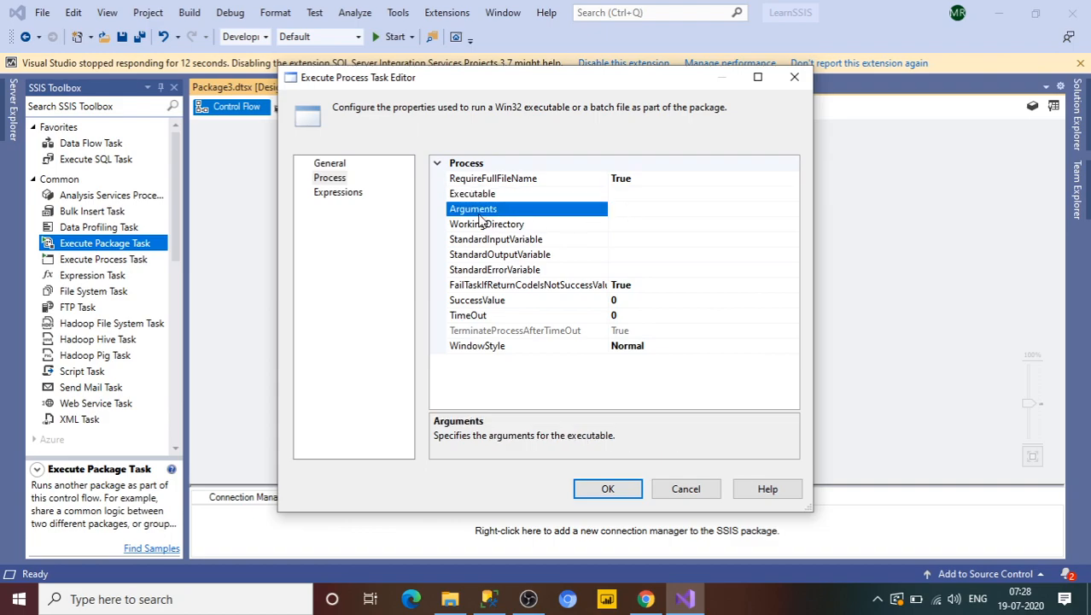
pyautogui.click(613, 195)
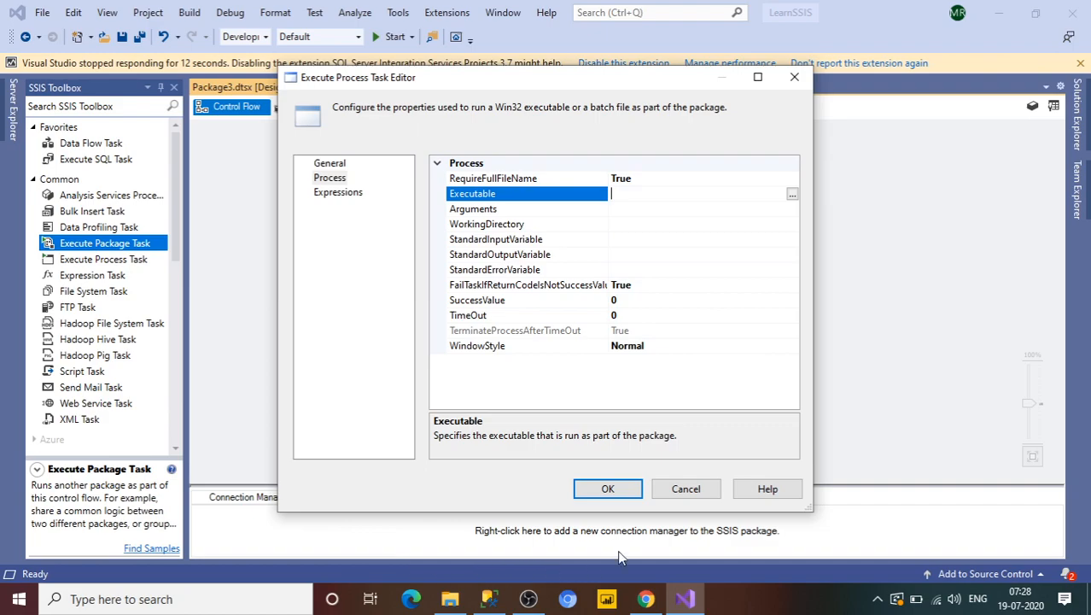
# Step: Open Command Prompt through Windows search to check the system folder path, and move its window aside
pyautogui.click(91, 598)
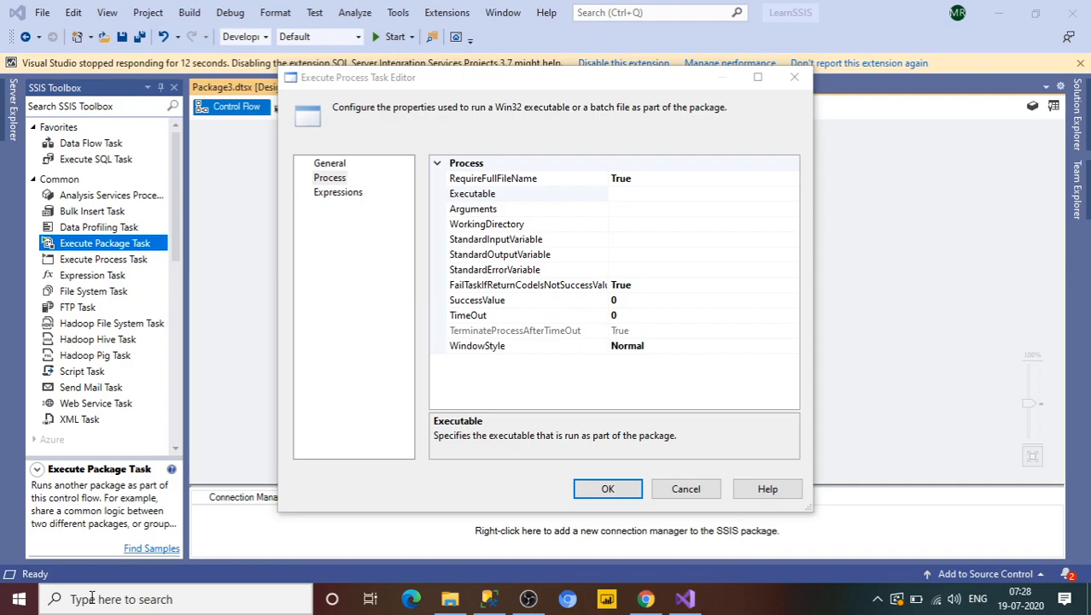
pyautogui.write('cmd')
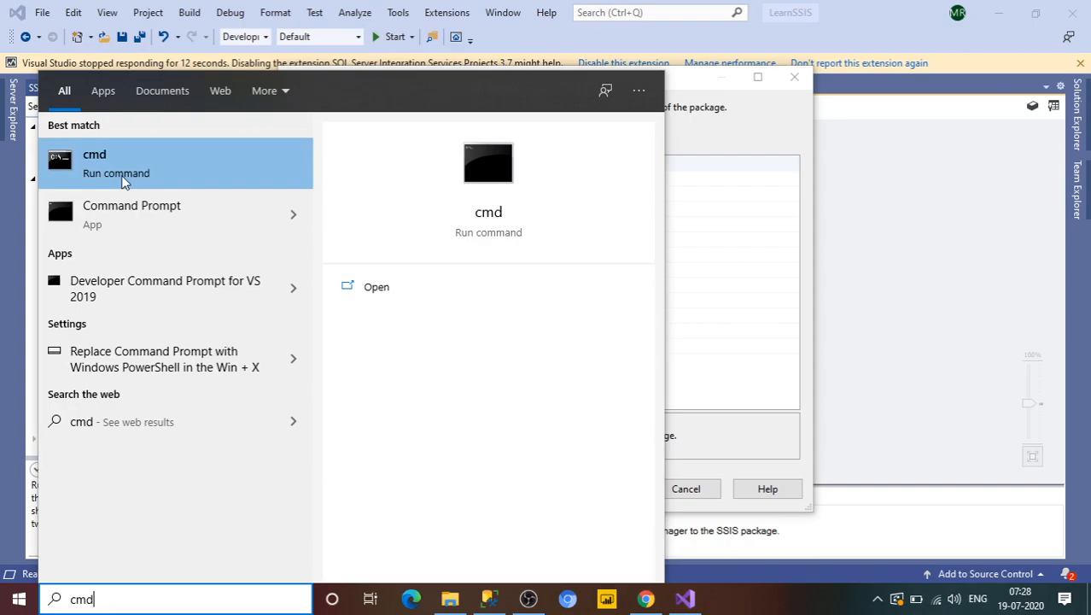
pyautogui.click(124, 182)
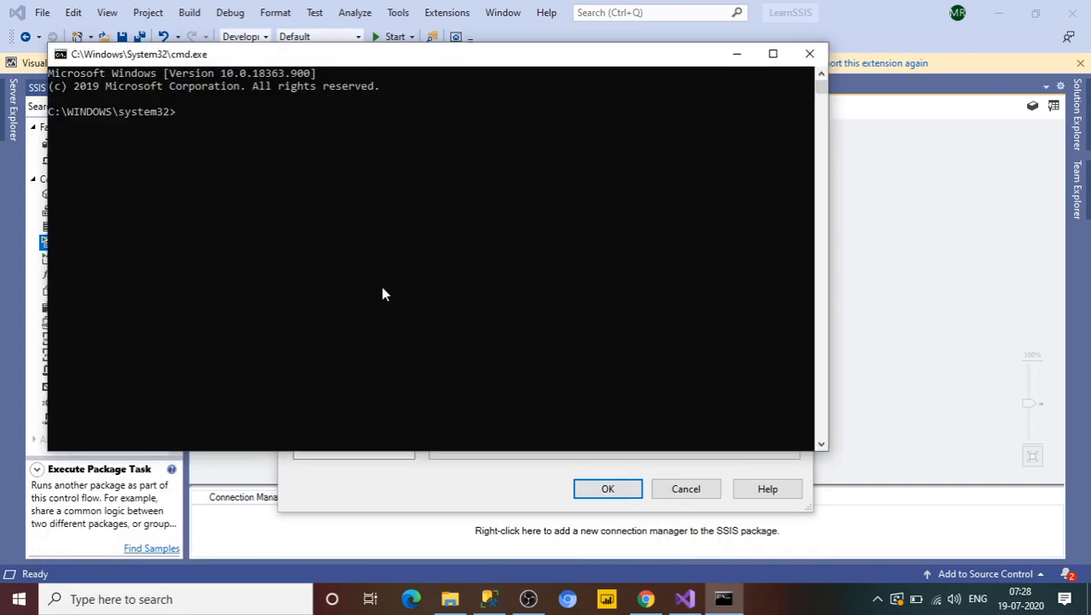
pyautogui.moveTo(420, 59); pyautogui.dragTo(542, 240)
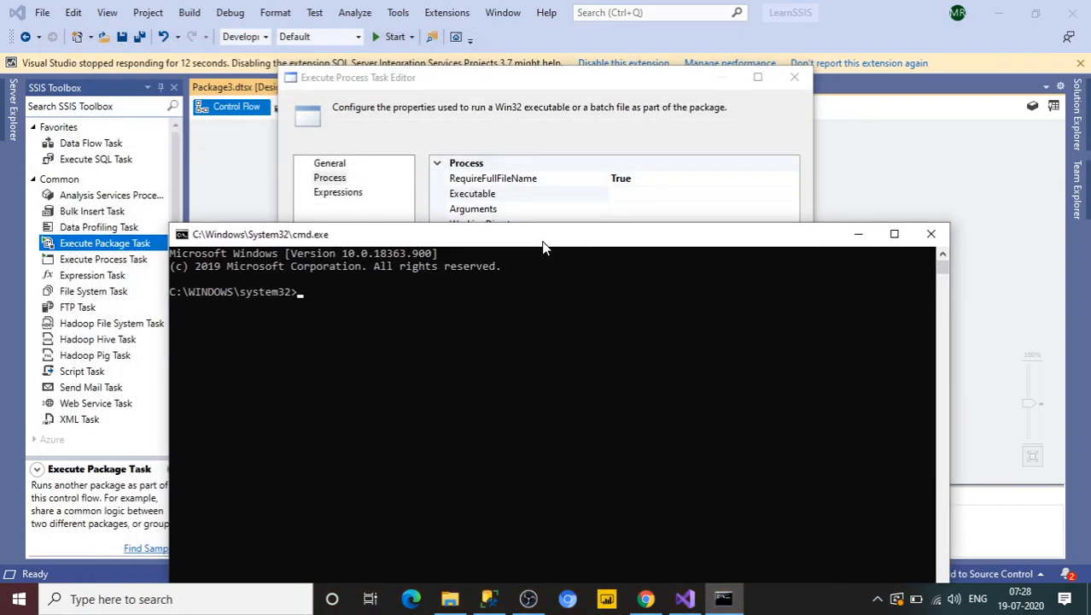
# Step: Set the task's Executable to C:\WINDOWS\SYSTEM32\NOTEPAD.EXE and confirm the editor
pyautogui.click(631, 194)
pyautogui.write('C:\\W')
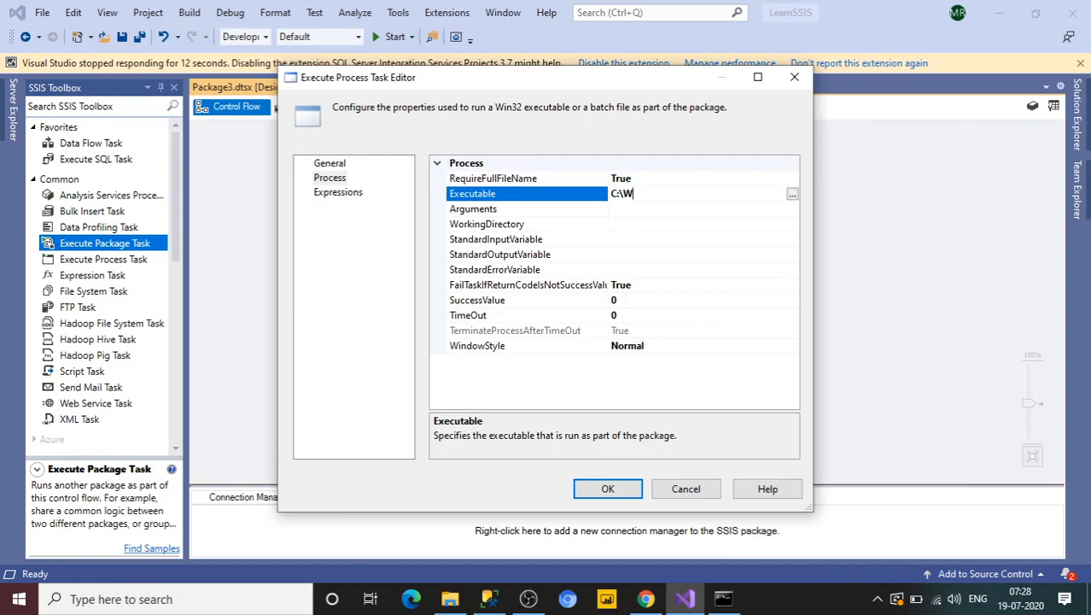
pyautogui.write('INDOWS\\SYSTEM32\\')
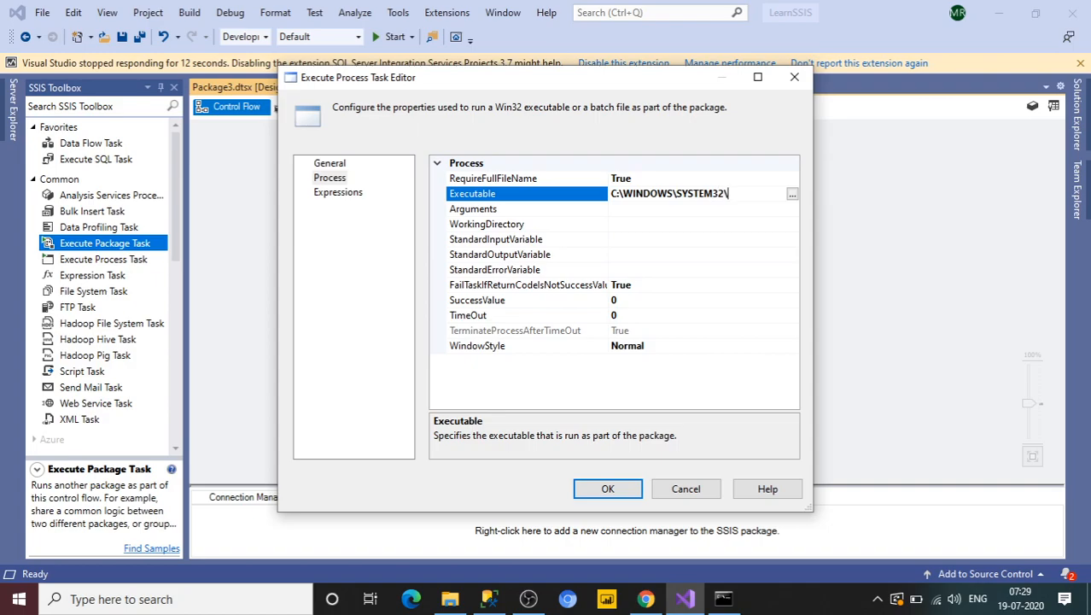
pyautogui.write('NOTEPAD.EXE')
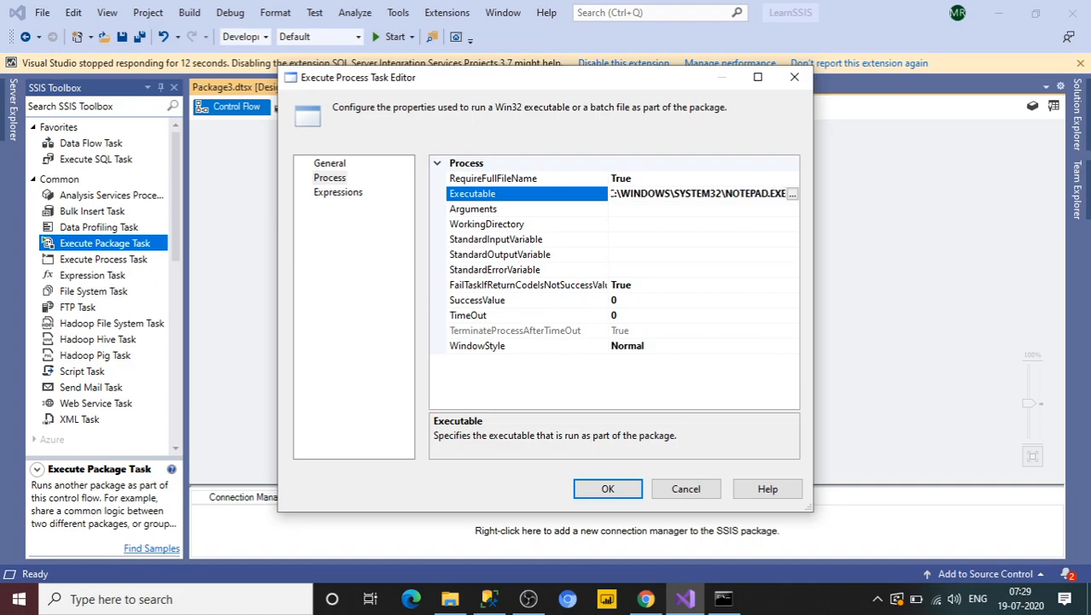
pyautogui.click(611, 490)
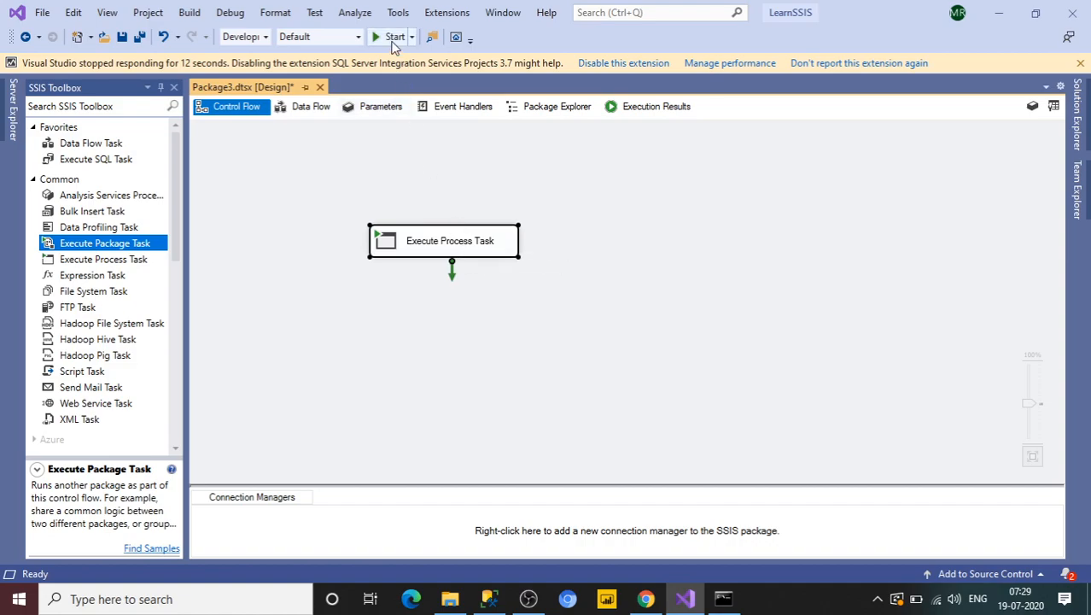
# Step: Execute the Execute Process Task, close the Notepad window it launches, and stop debugging
pyautogui.rightClick(497, 253)
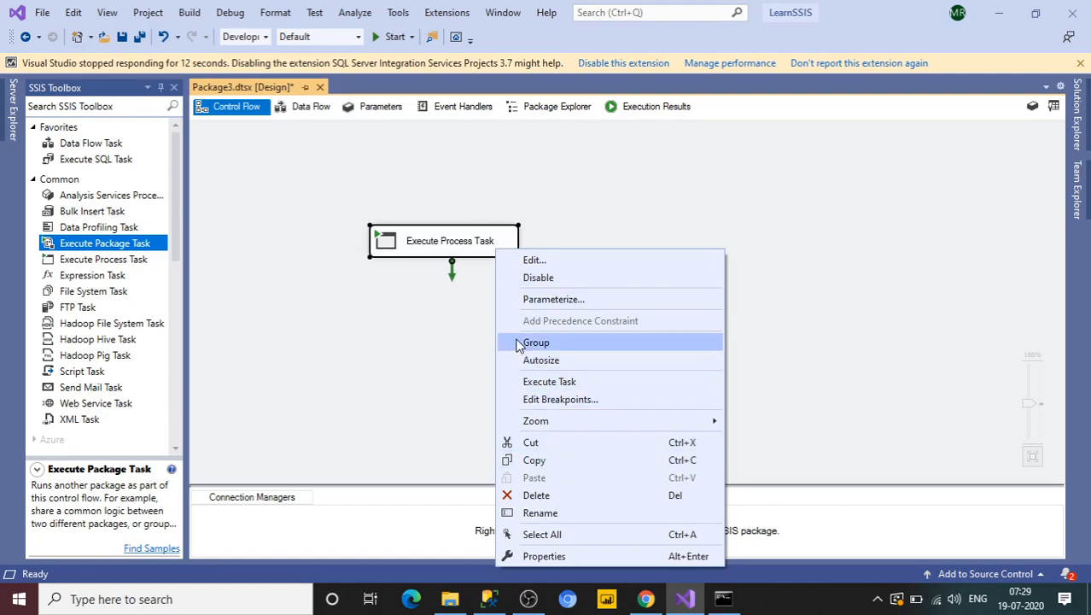
pyautogui.click(546, 387)
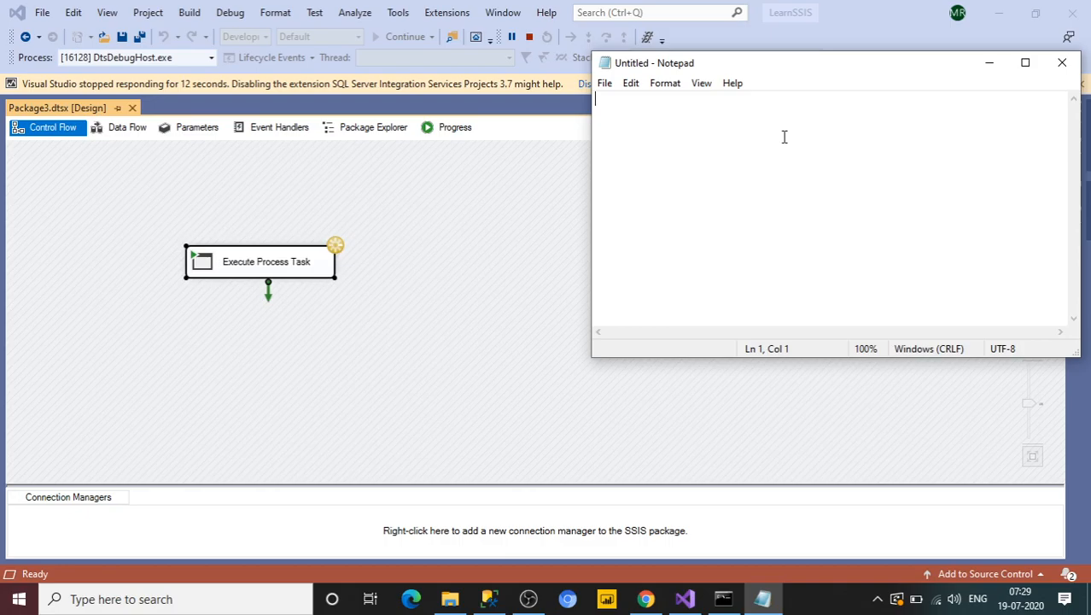
pyautogui.click(1059, 76)
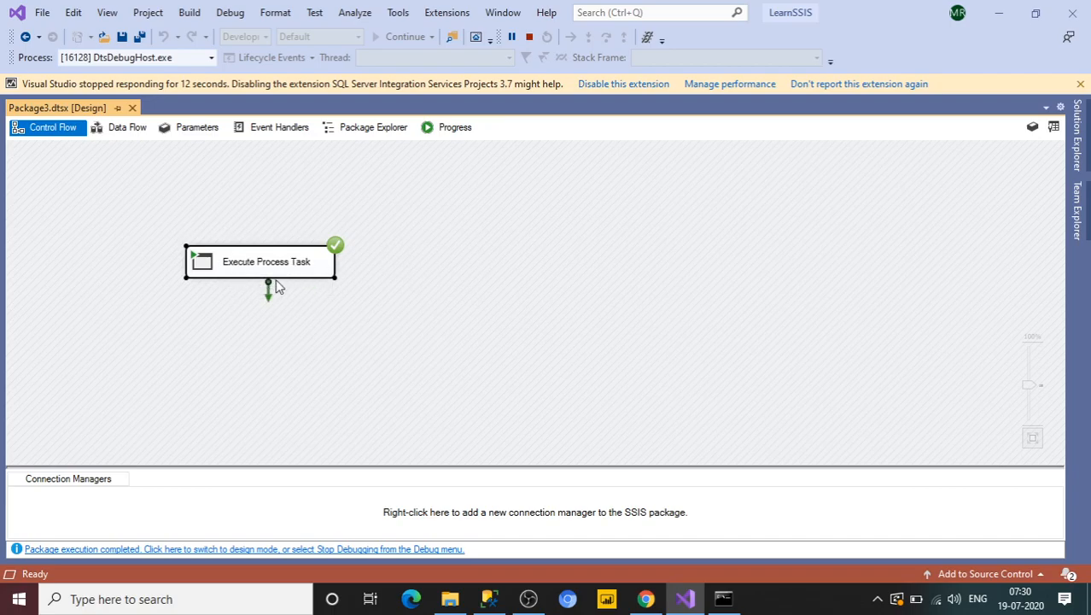
pyautogui.click(529, 37)
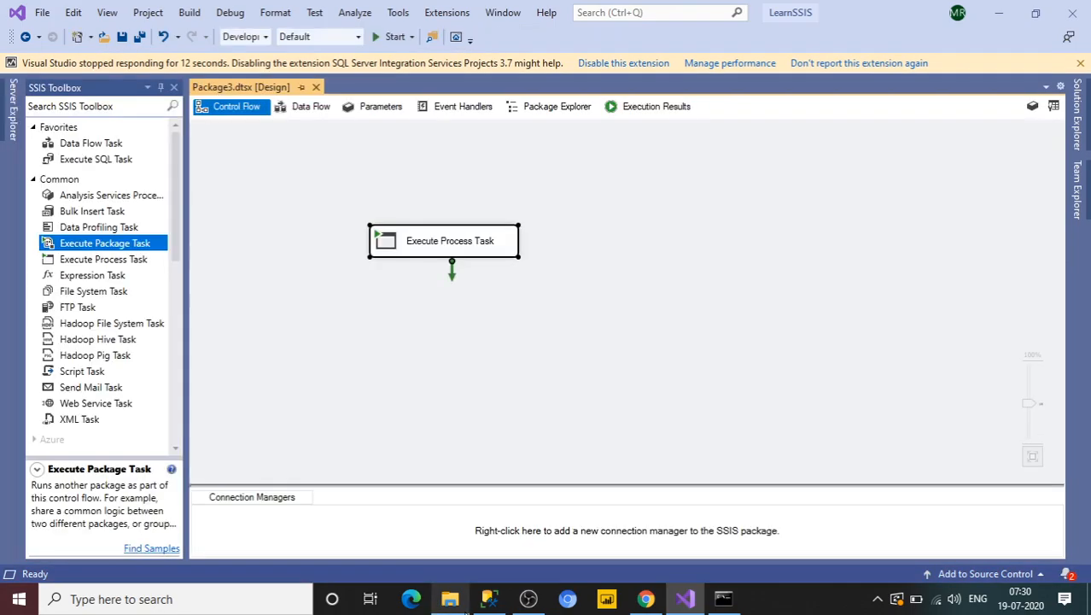
# Step: Open the Samplebatch batch file from the Study (E:) drive for editing, review its commands, and close it
pyautogui.click(450, 599)
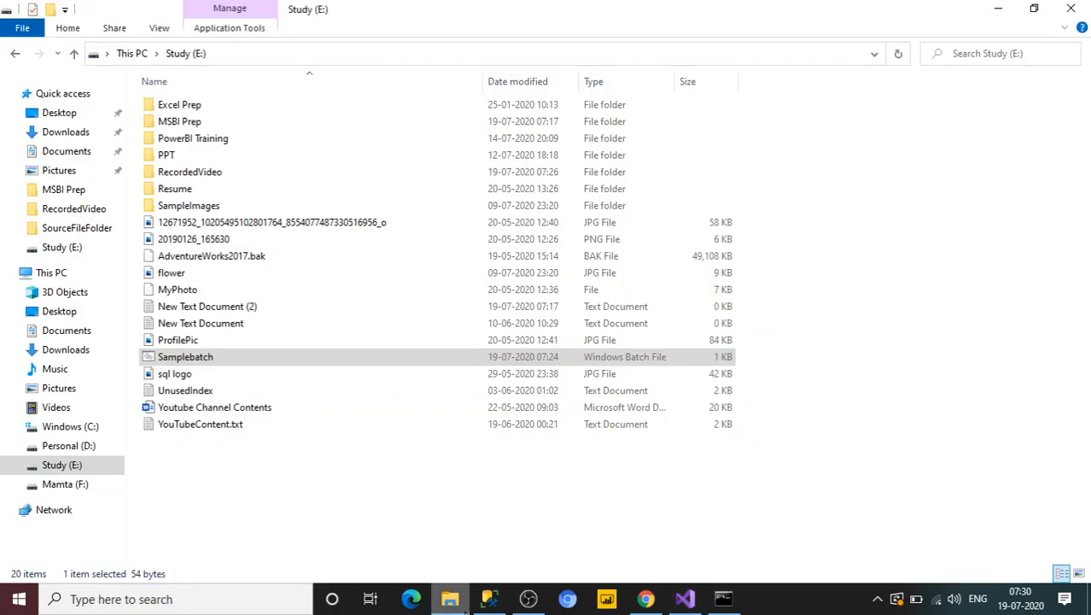
pyautogui.rightClick(194, 366)
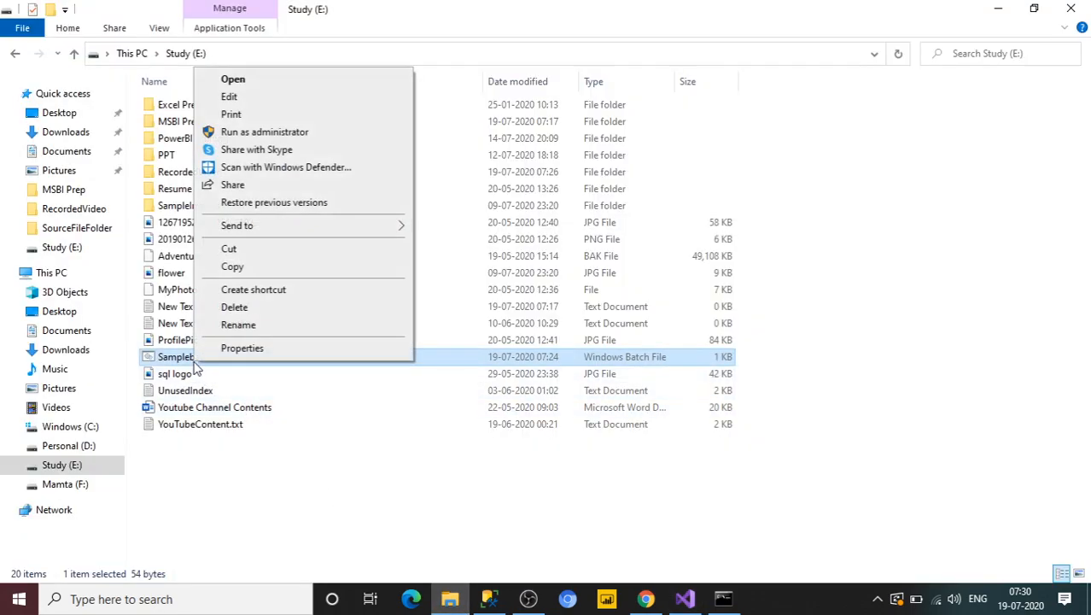
pyautogui.click(226, 96)
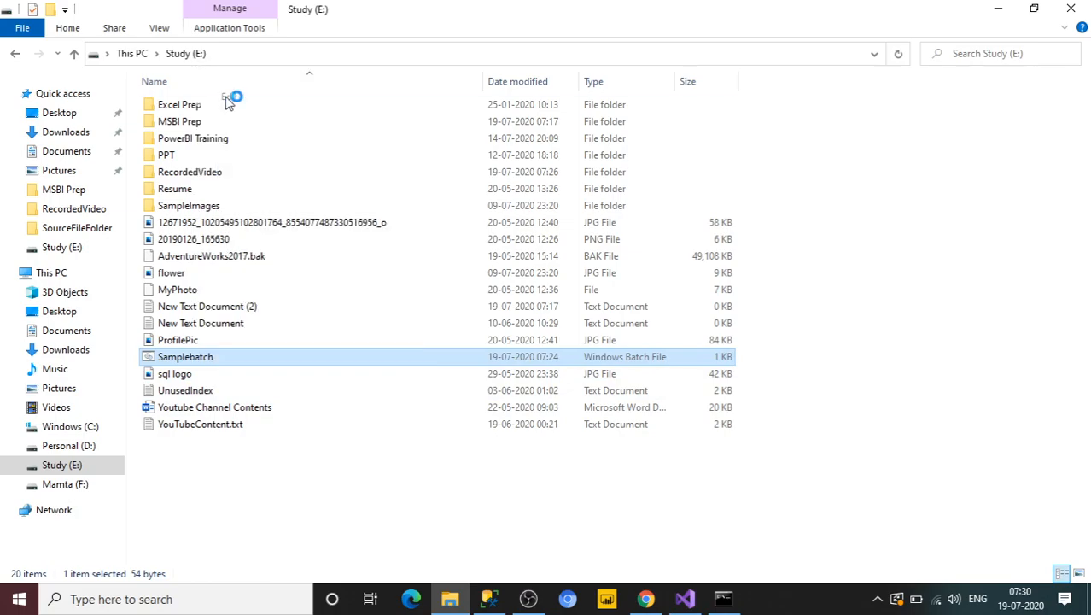
pyautogui.click(878, 600)
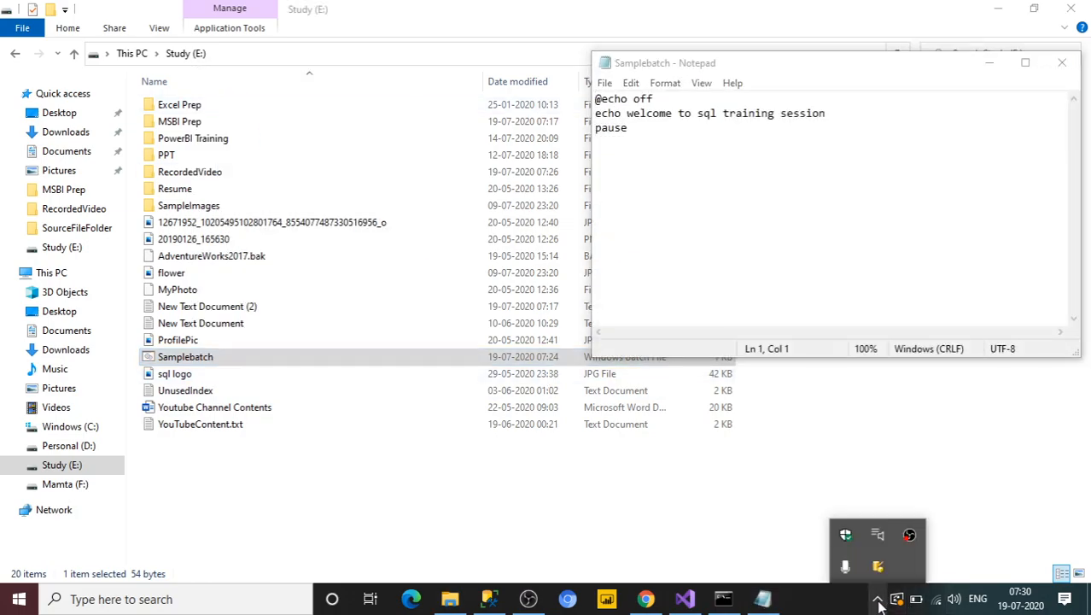
pyautogui.click(647, 192)
pyautogui.moveTo(627, 113); pyautogui.dragTo(828, 114)
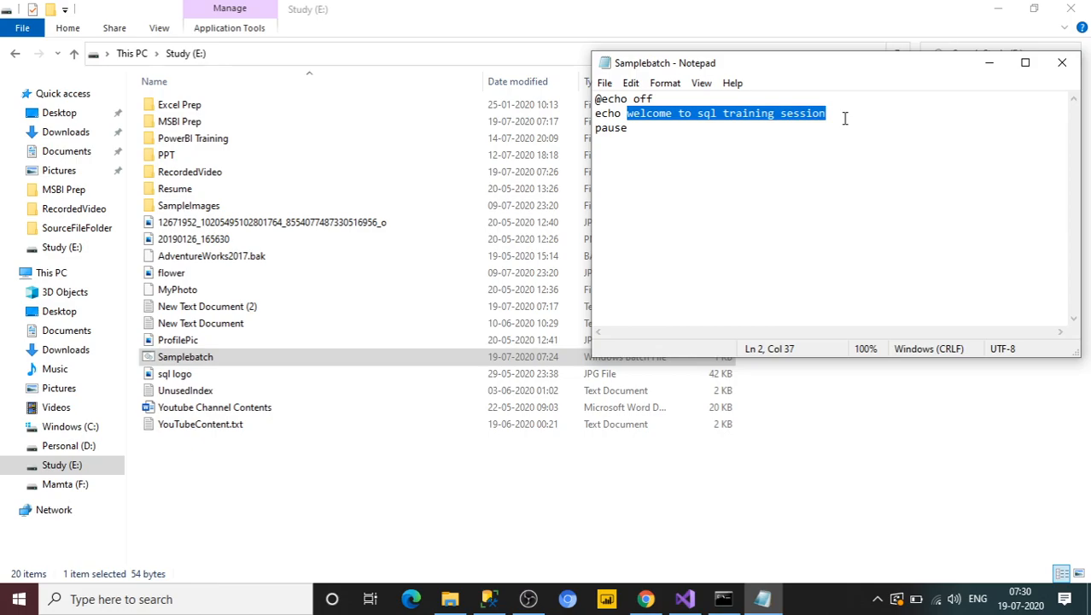
pyautogui.moveTo(621, 113); pyautogui.dragTo(593, 116)
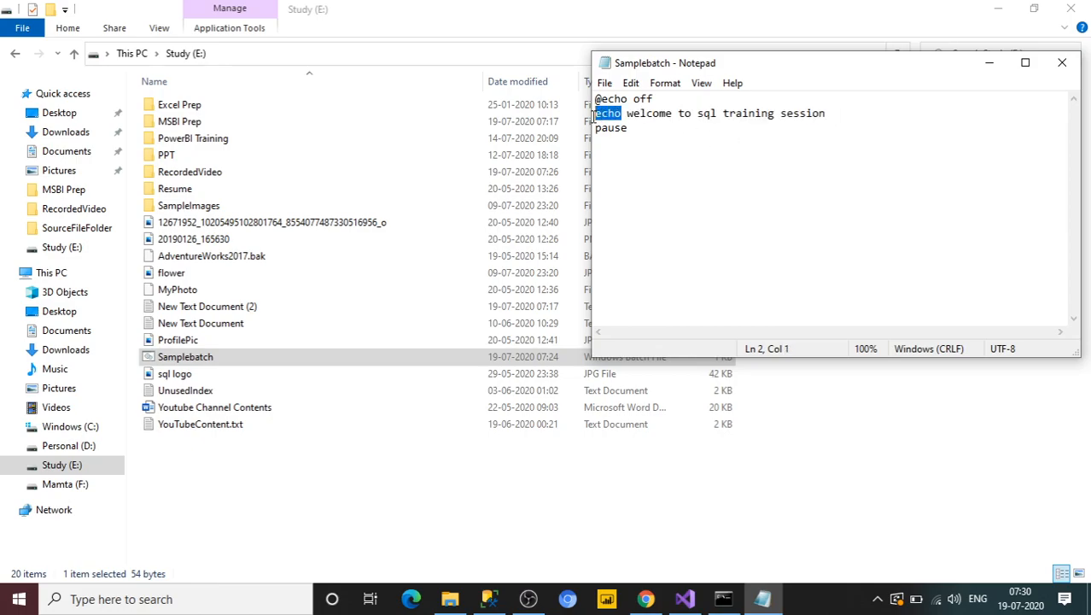
pyautogui.click(648, 137)
pyautogui.click(1062, 62)
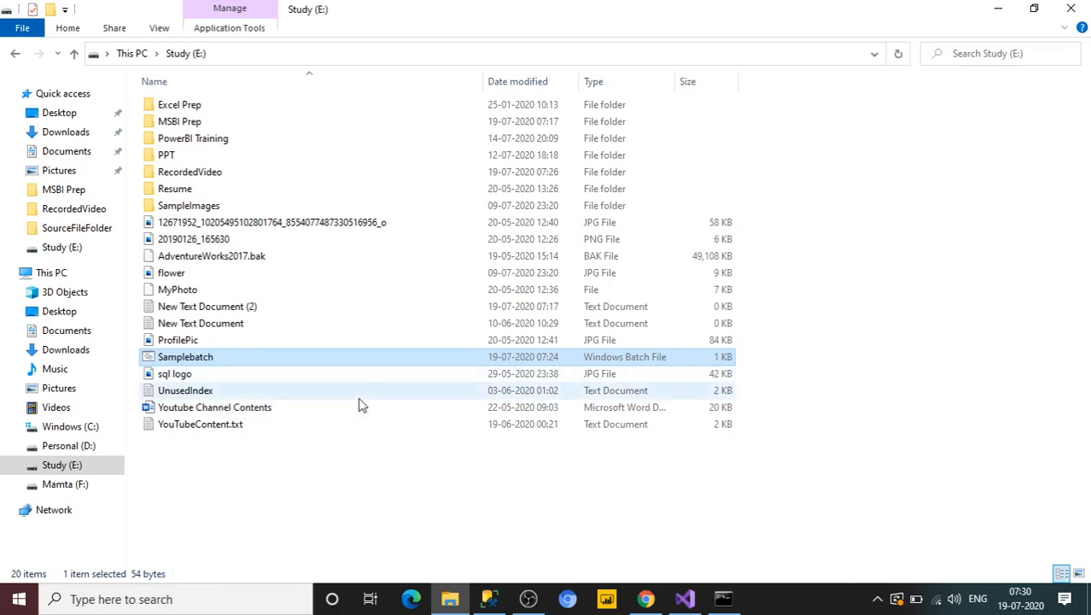
# Step: Reopen the Execute Process Task editor and clear the Executable path on the Process page
pyautogui.click(688, 601)
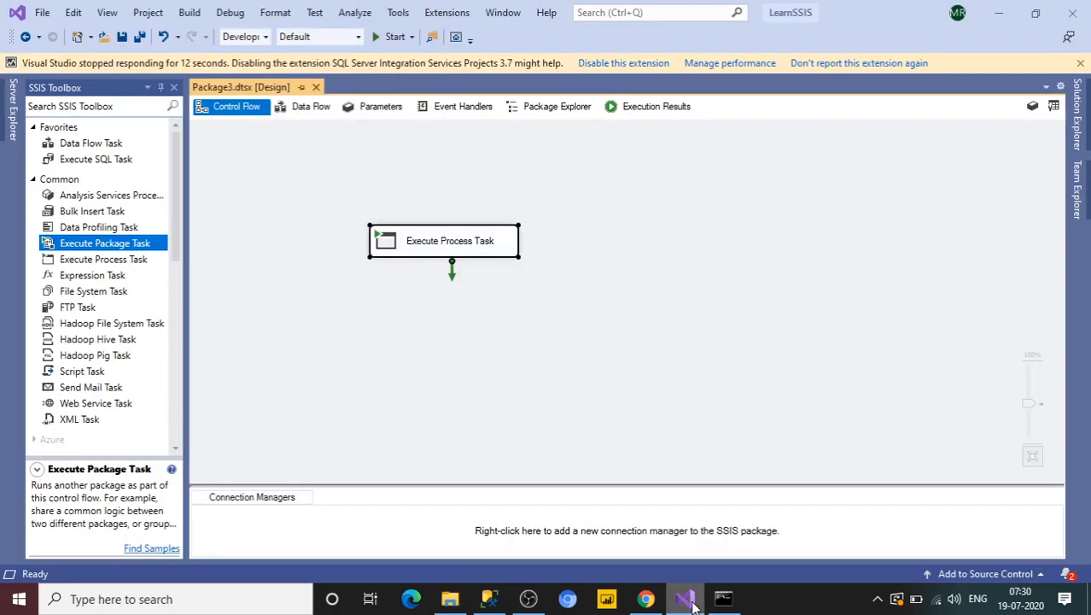
pyautogui.doubleClick(453, 246)
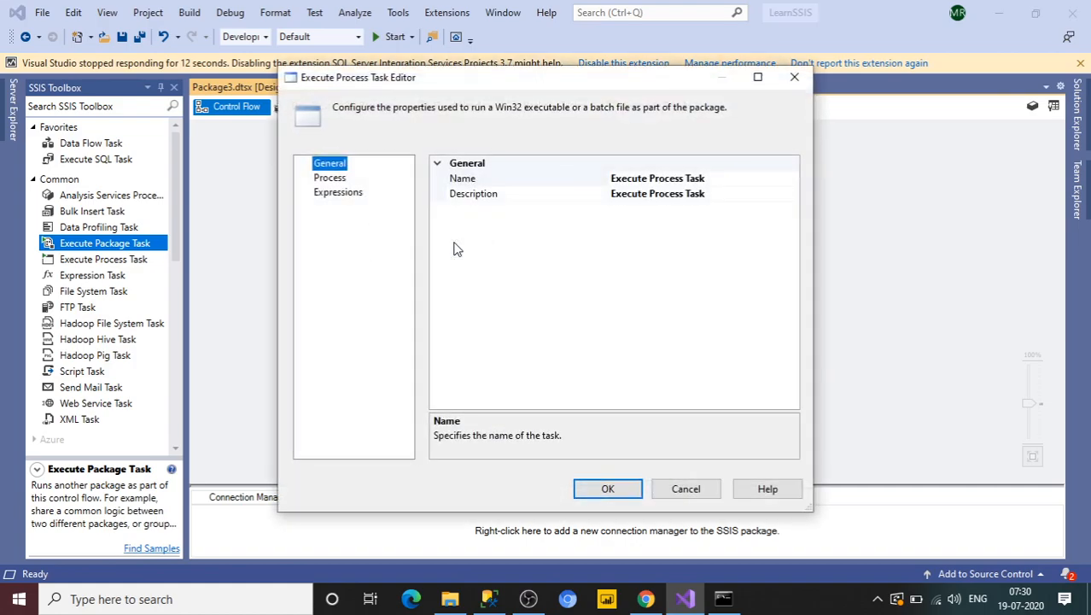
pyautogui.click(329, 178)
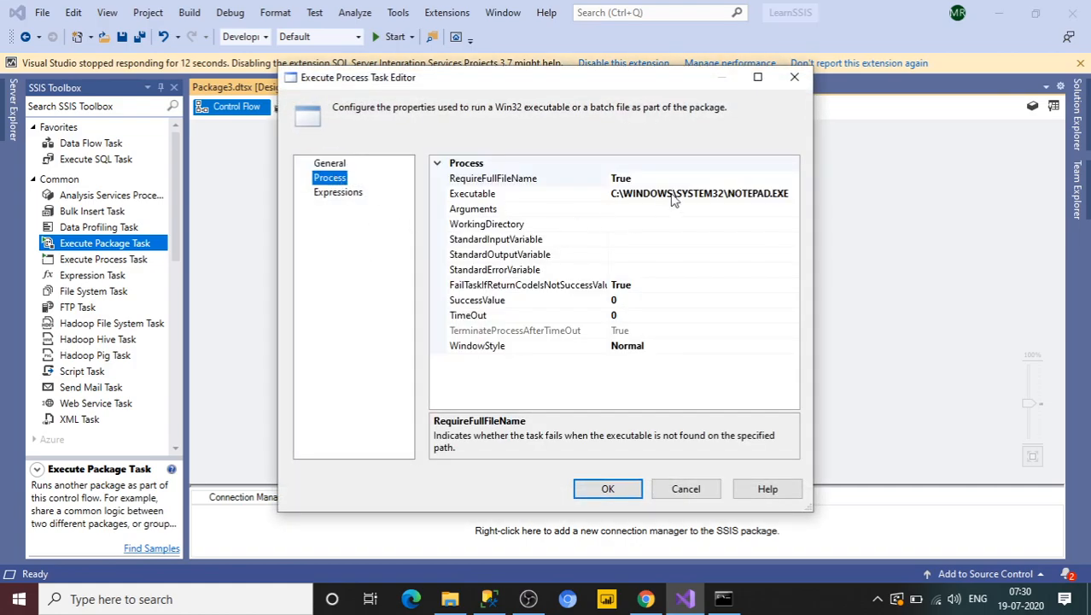
pyautogui.click(700, 194)
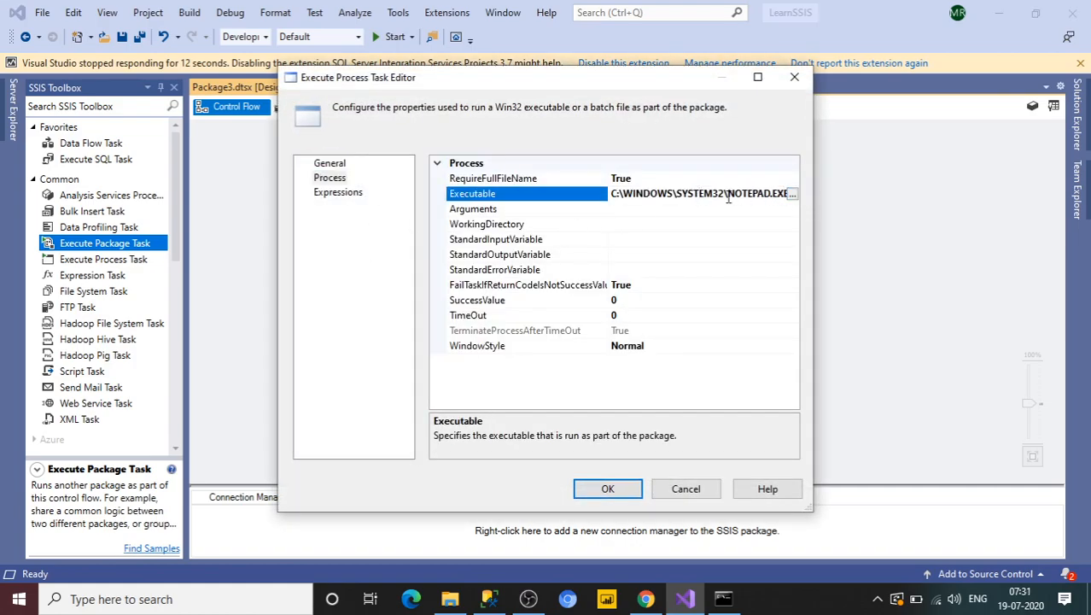
pyautogui.hotkey('shift', 'End')
pyautogui.press('Delete')
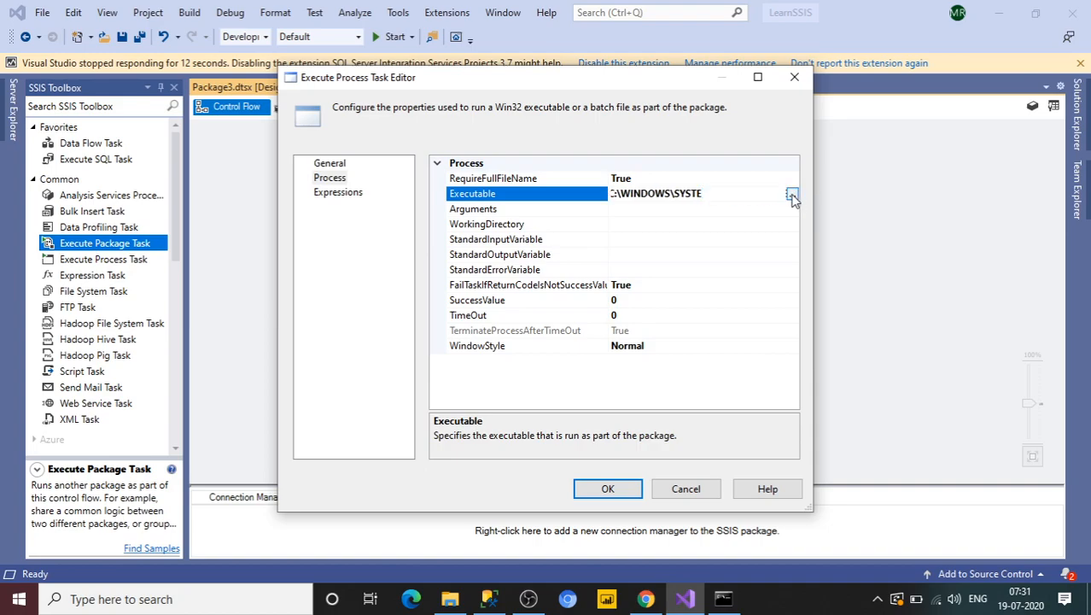
pyautogui.moveTo(740, 197); pyautogui.dragTo(593, 208)
pyautogui.press('Delete')
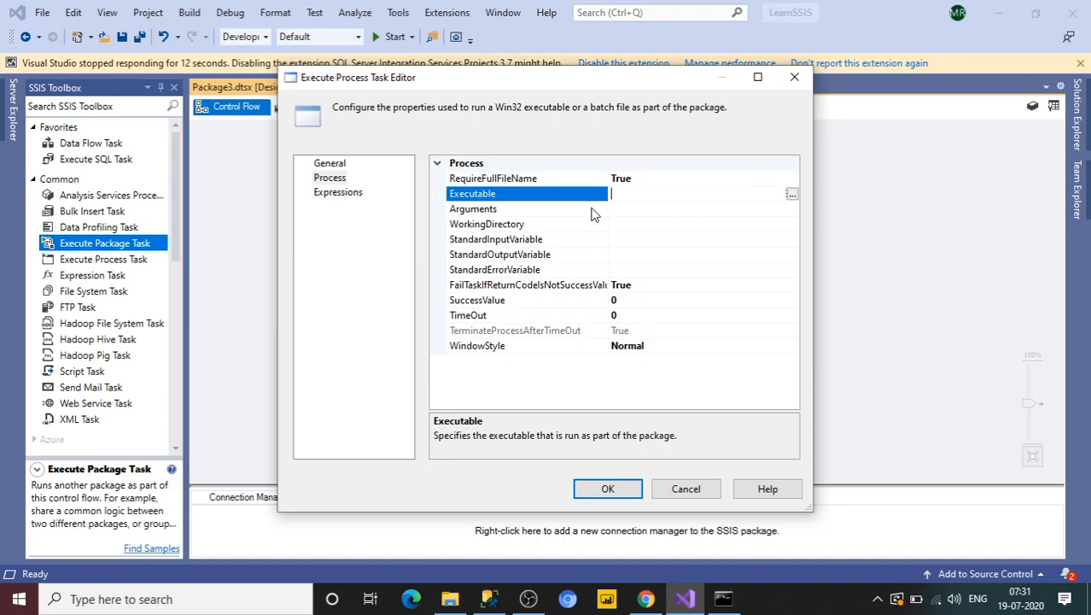
pyautogui.click(794, 194)
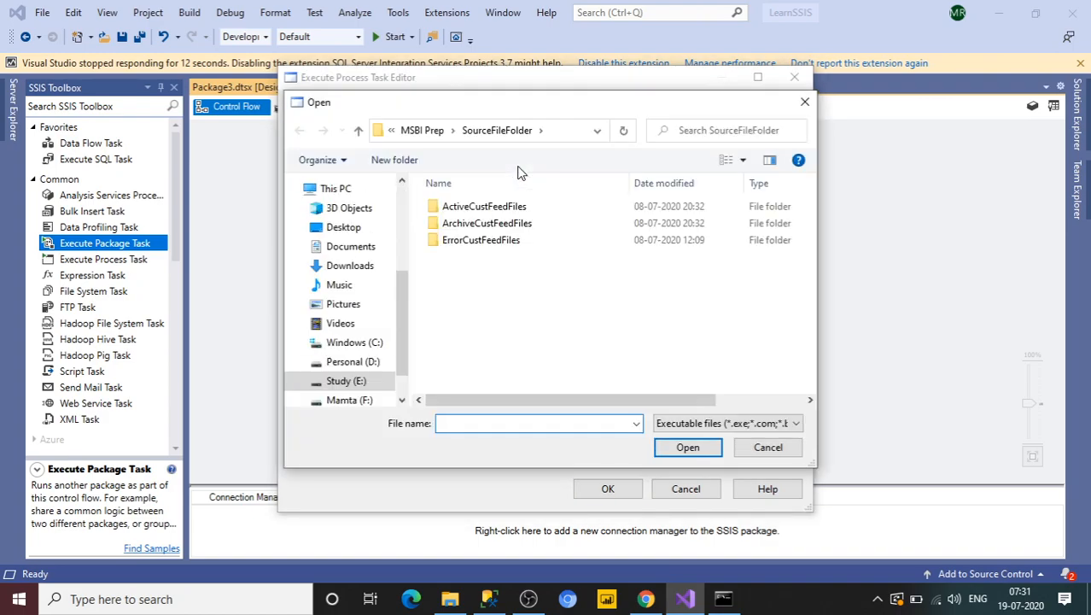
pyautogui.click(804, 102)
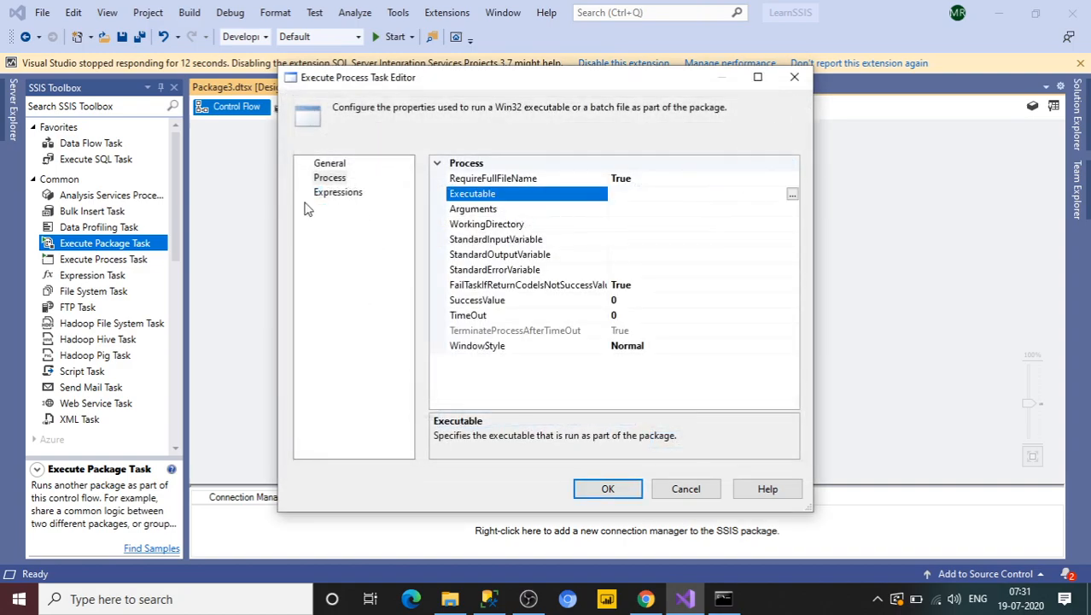
pyautogui.click(339, 197)
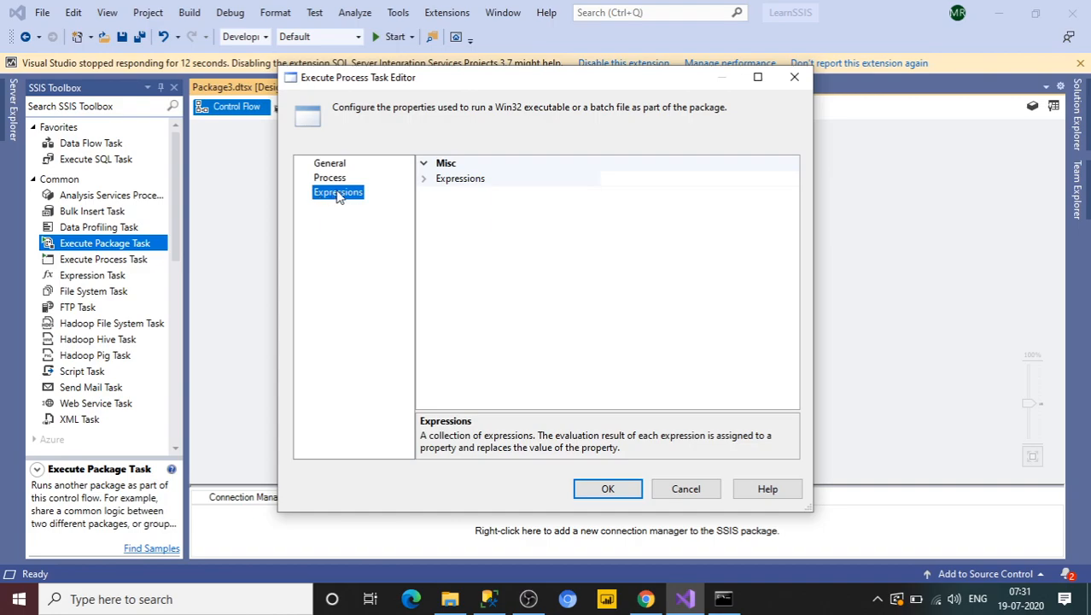
pyautogui.click(626, 180)
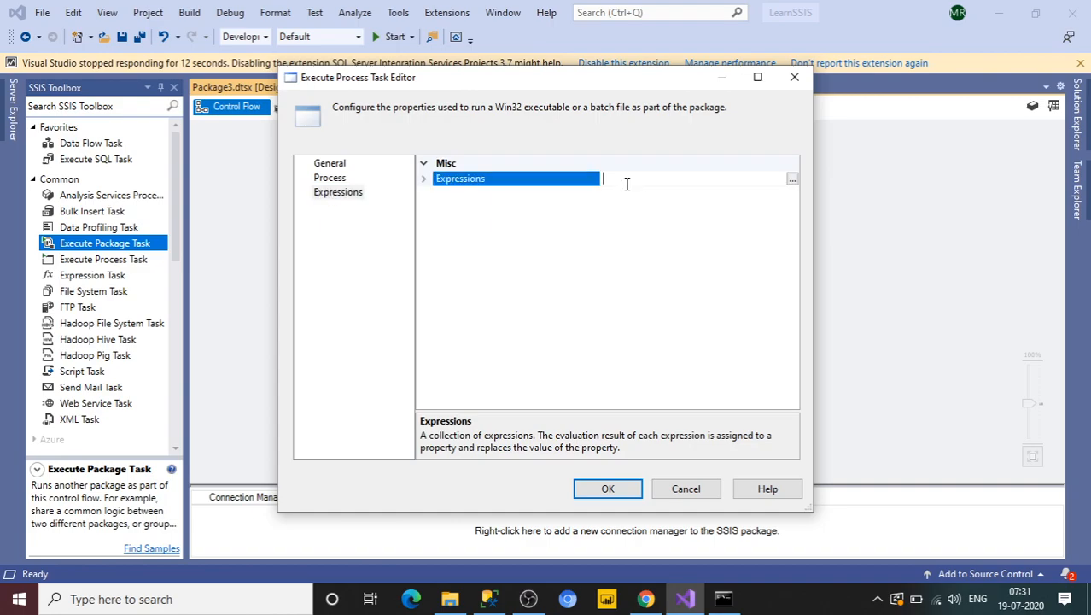
pyautogui.click(793, 181)
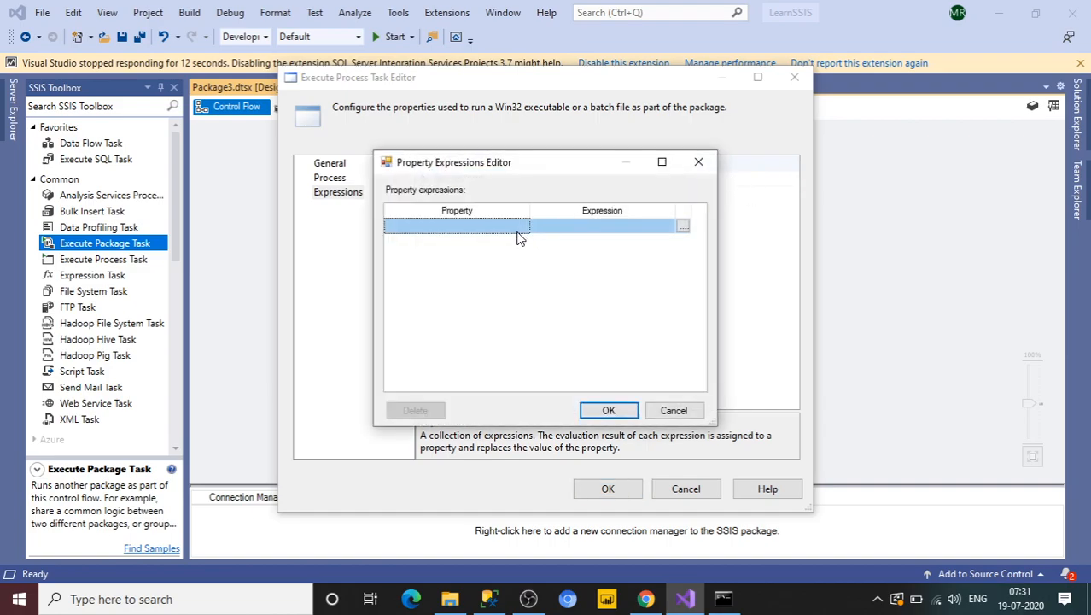
pyautogui.click(523, 226)
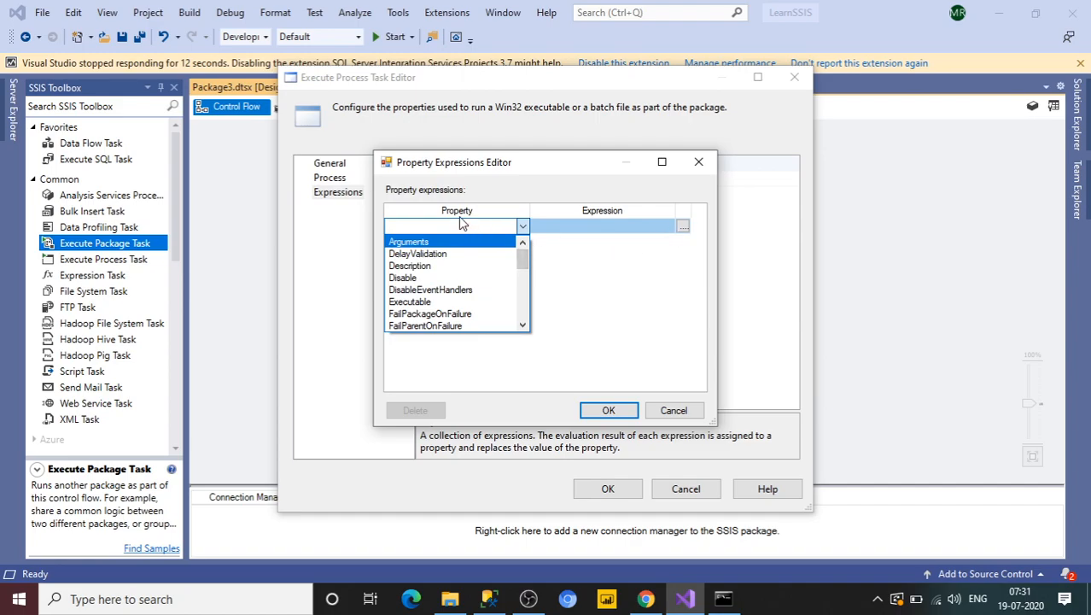
pyautogui.click(659, 234)
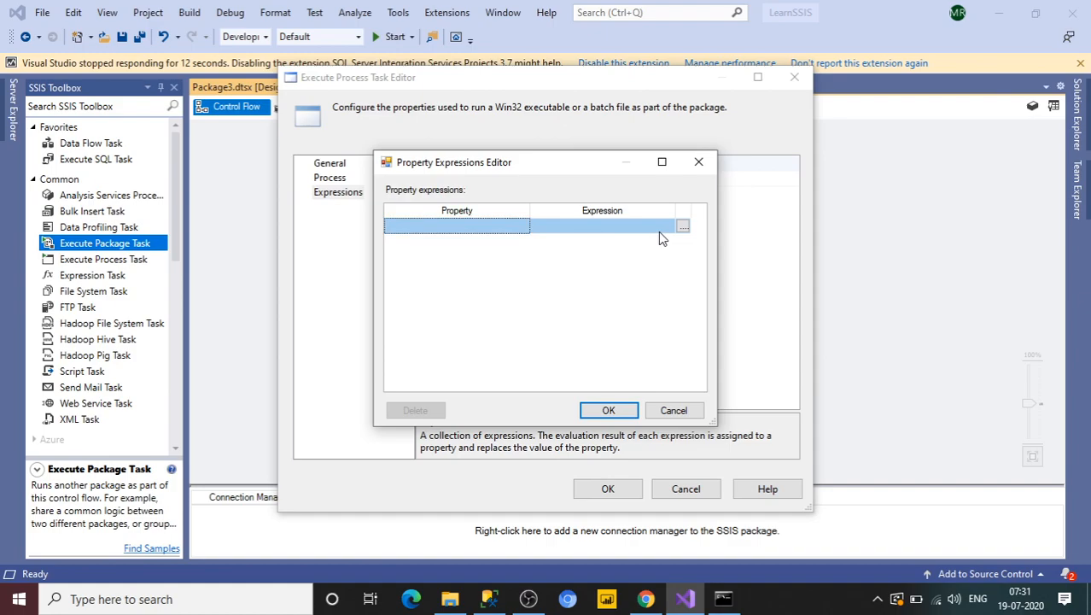
pyautogui.click(699, 162)
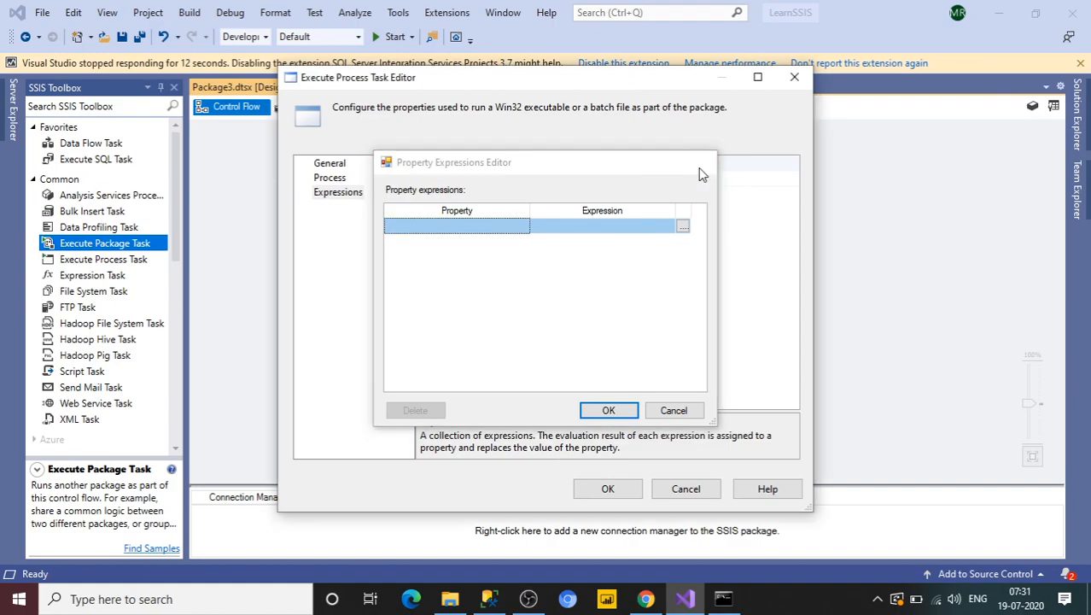
# Step: Set the task's Executable to E:\Samplebatch.bat, checking the file name in the Study (E:) folder, and confirm the editor
pyautogui.click(333, 177)
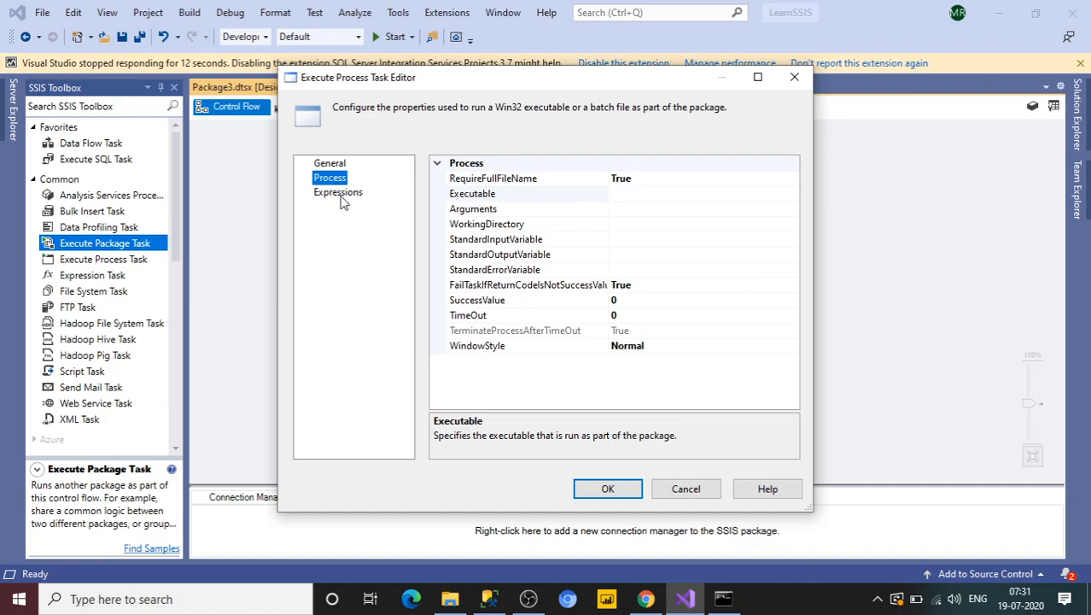
pyautogui.click(647, 197)
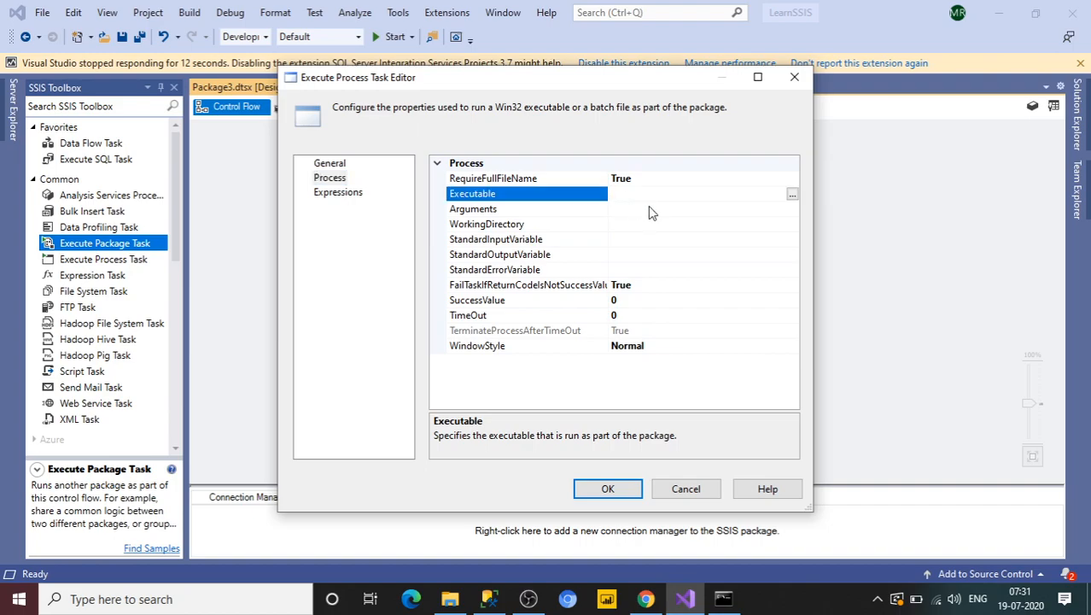
pyautogui.write('E:\\')
pyautogui.click(450, 598)
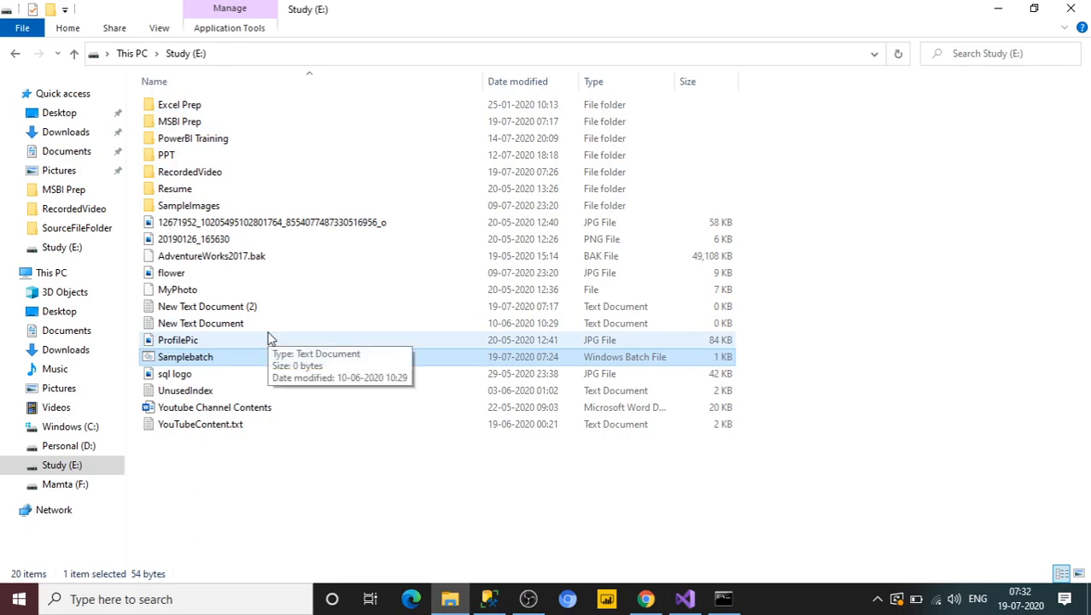
pyautogui.hotkey('alt', 'Tab')
pyautogui.press('BackSpace')
pyautogui.write('Sample')
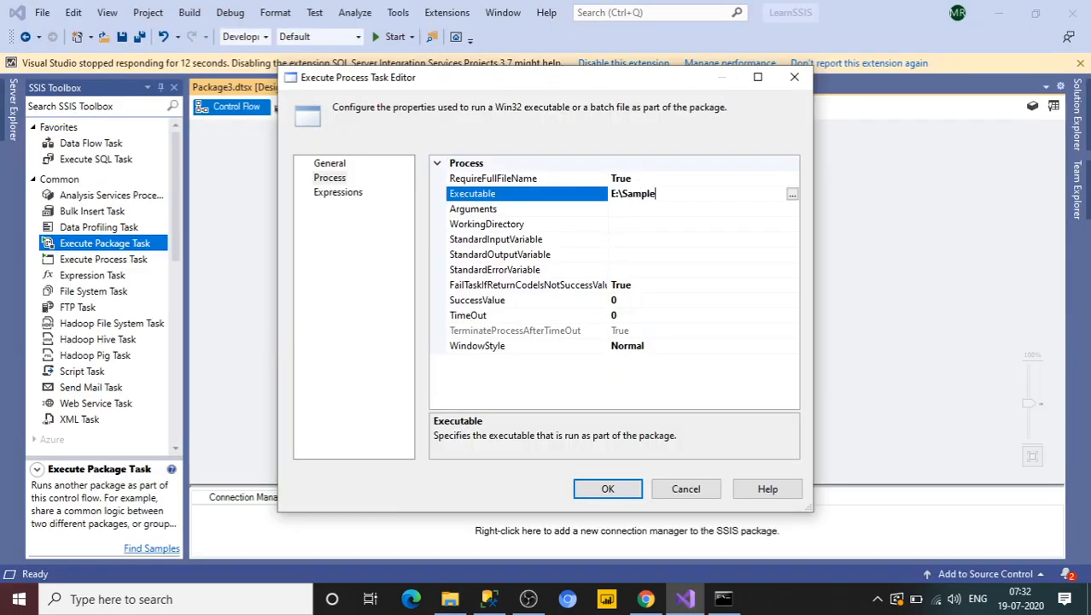
pyautogui.write('batch.bat')
pyautogui.click(607, 488)
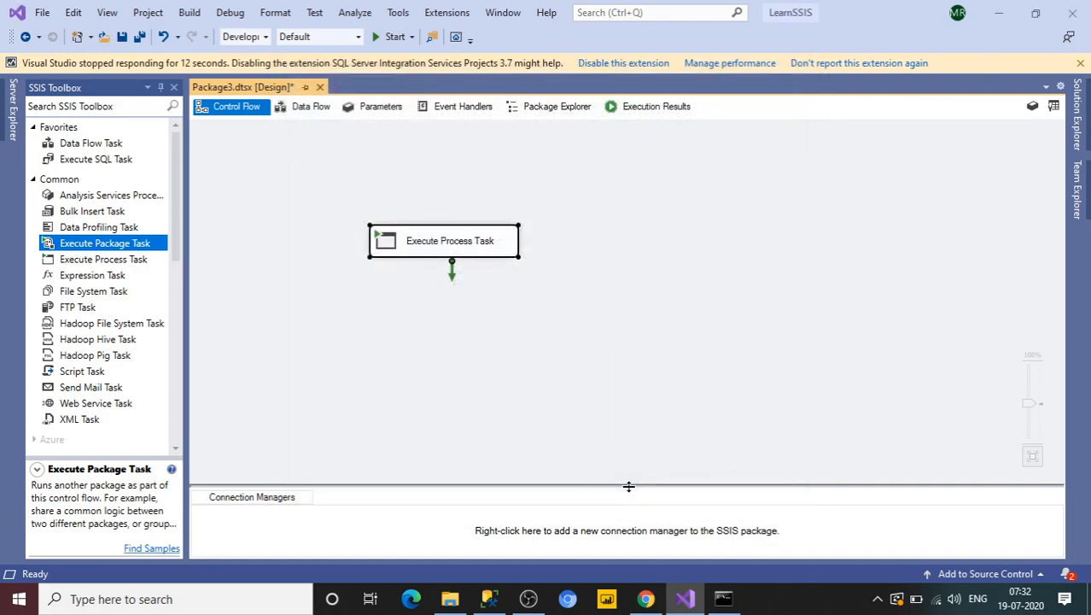
# Step: Execute the Execute Process Task, move its console window aside, close it, and stop debugging
pyautogui.rightClick(470, 248)
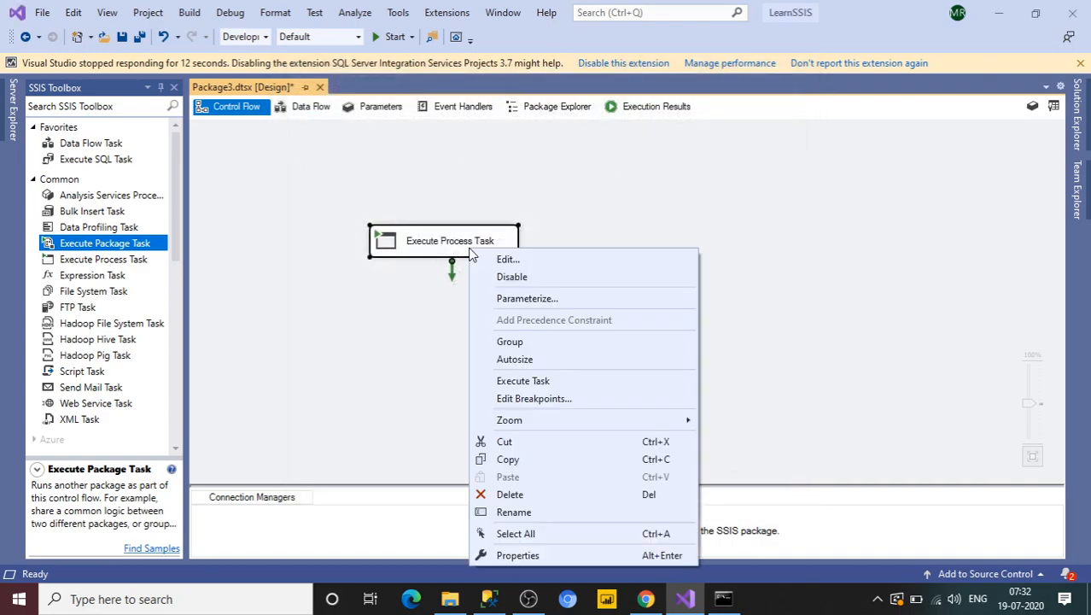
pyautogui.click(507, 381)
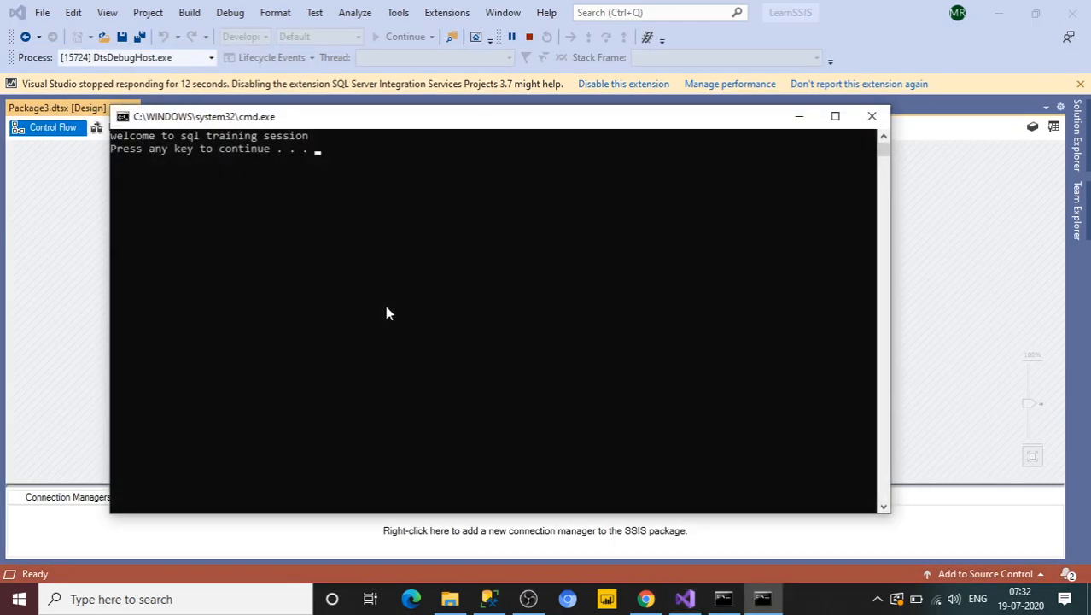
pyautogui.moveTo(368, 123); pyautogui.dragTo(671, 181)
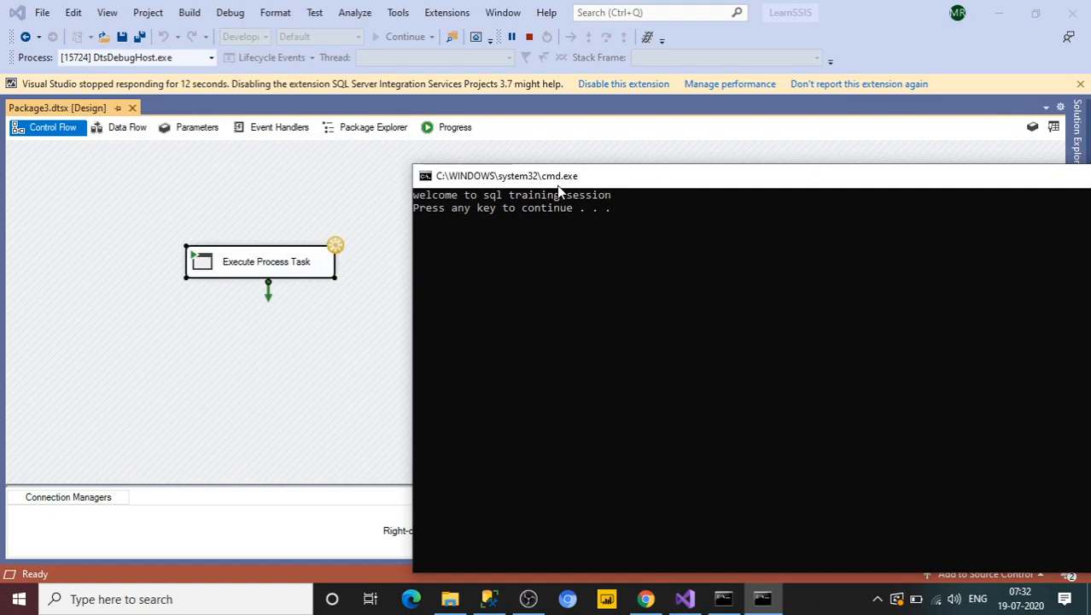
pyautogui.moveTo(531, 182); pyautogui.dragTo(491, 164)
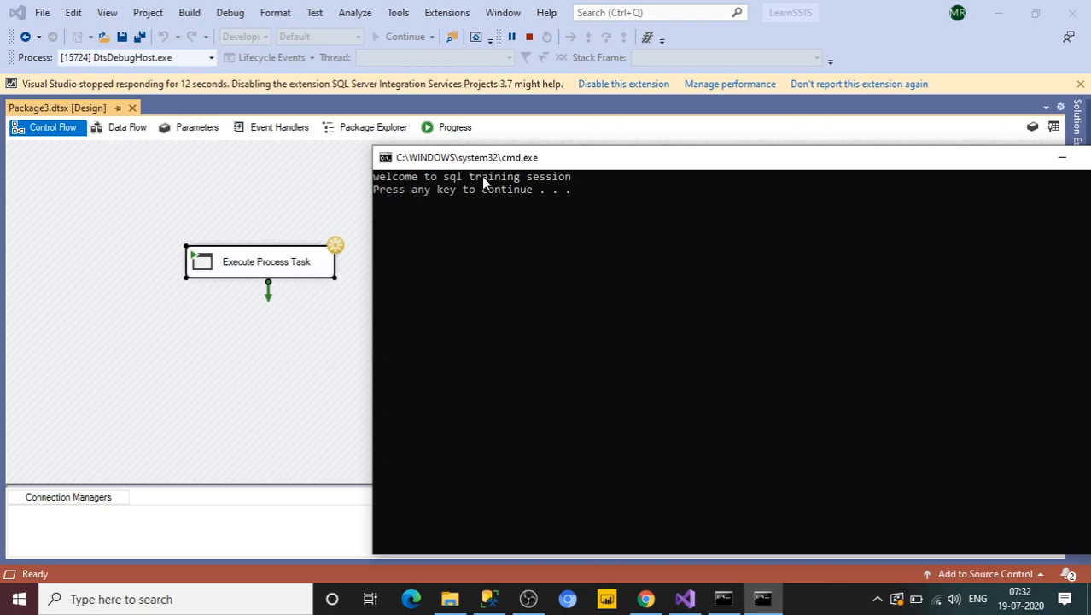
pyautogui.click(725, 183)
pyautogui.moveTo(737, 166); pyautogui.dragTo(612, 150)
pyautogui.click(1005, 145)
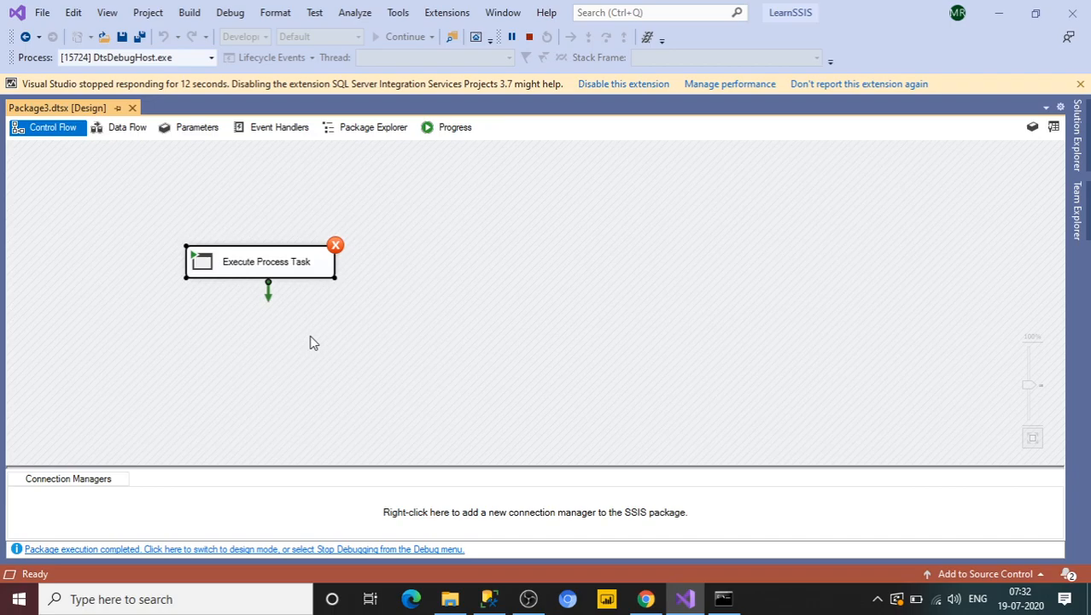
pyautogui.click(528, 38)
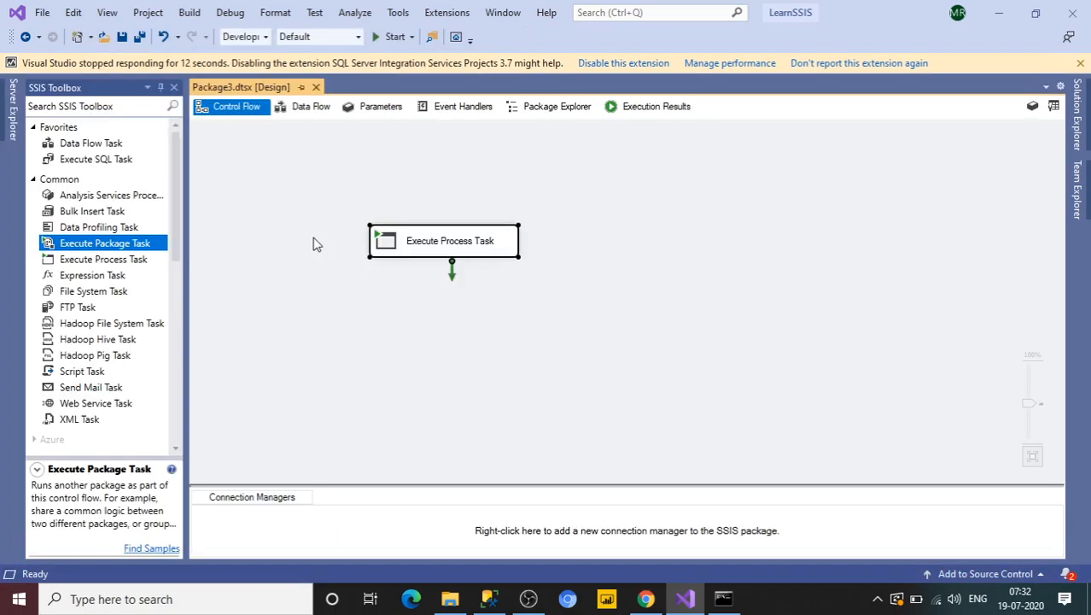
# Step: Execute the task again, dismiss its console window with a keypress, and stop debugging
pyautogui.rightClick(409, 254)
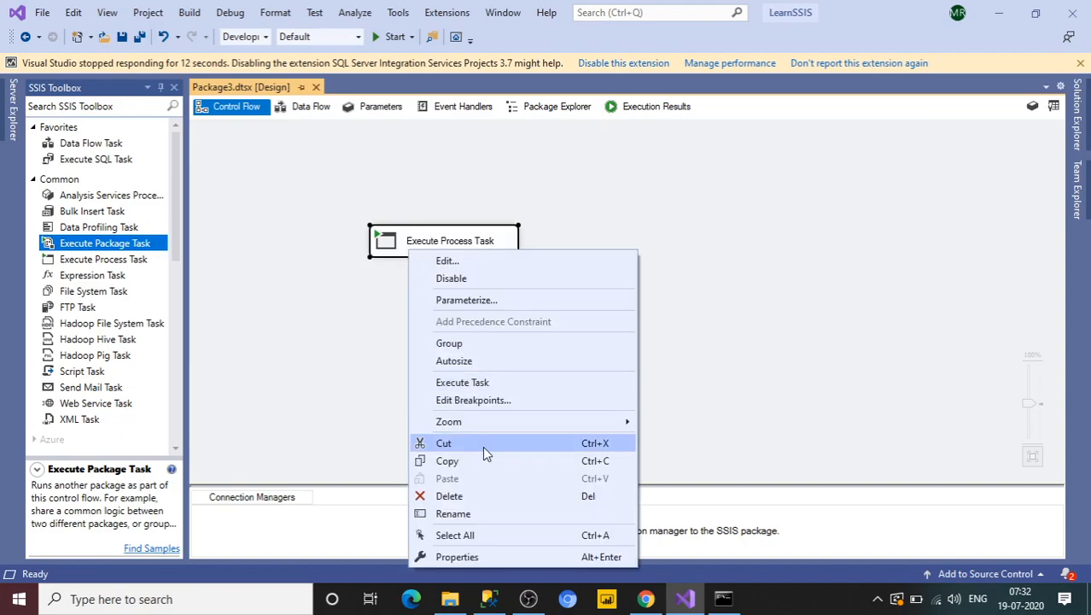
pyautogui.click(449, 382)
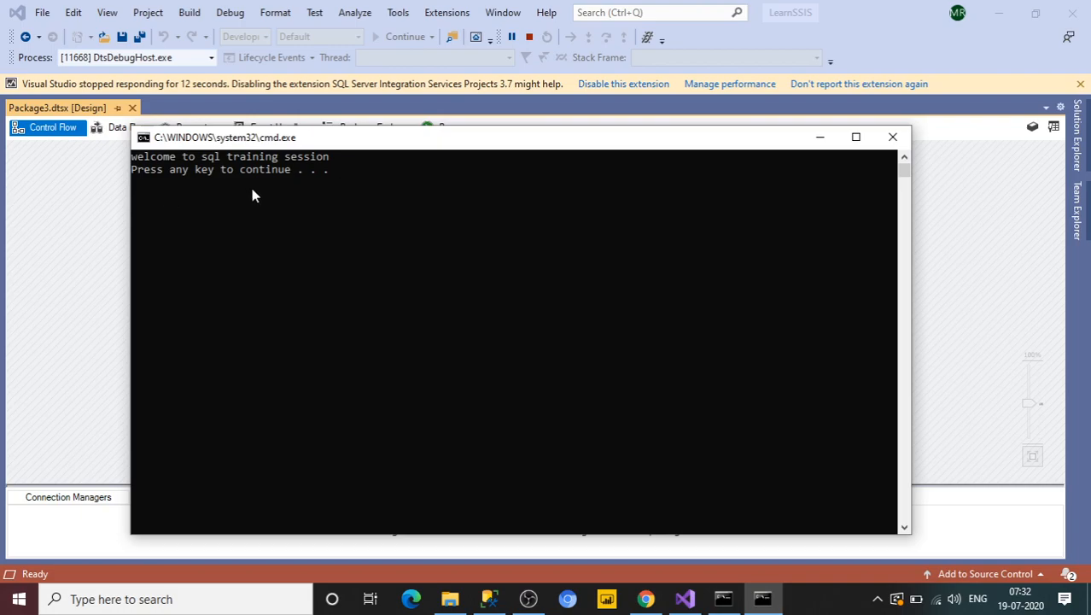
pyautogui.press('Return')
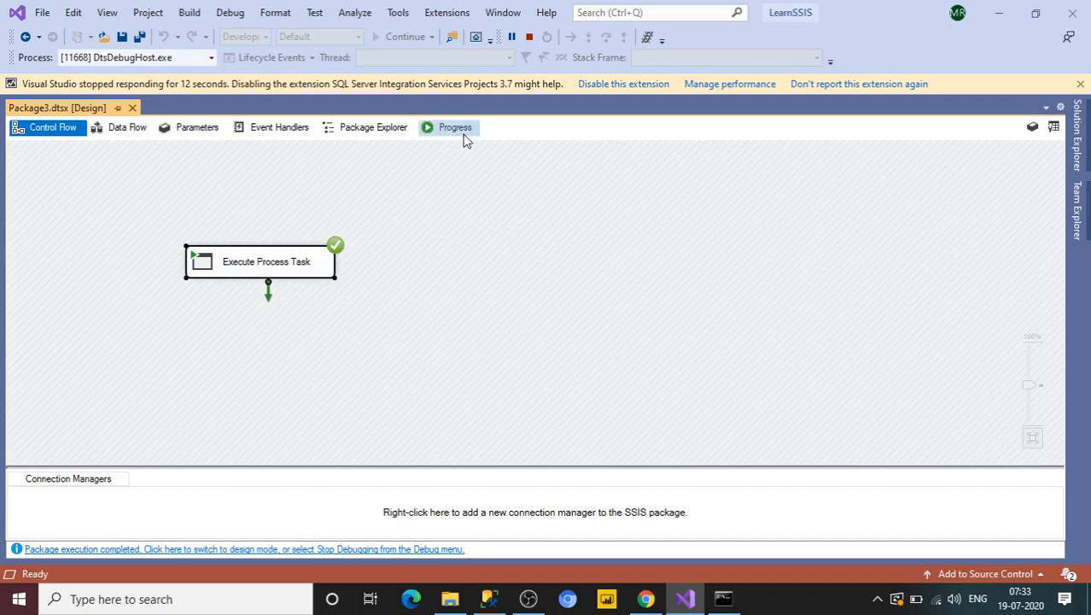
pyautogui.click(530, 38)
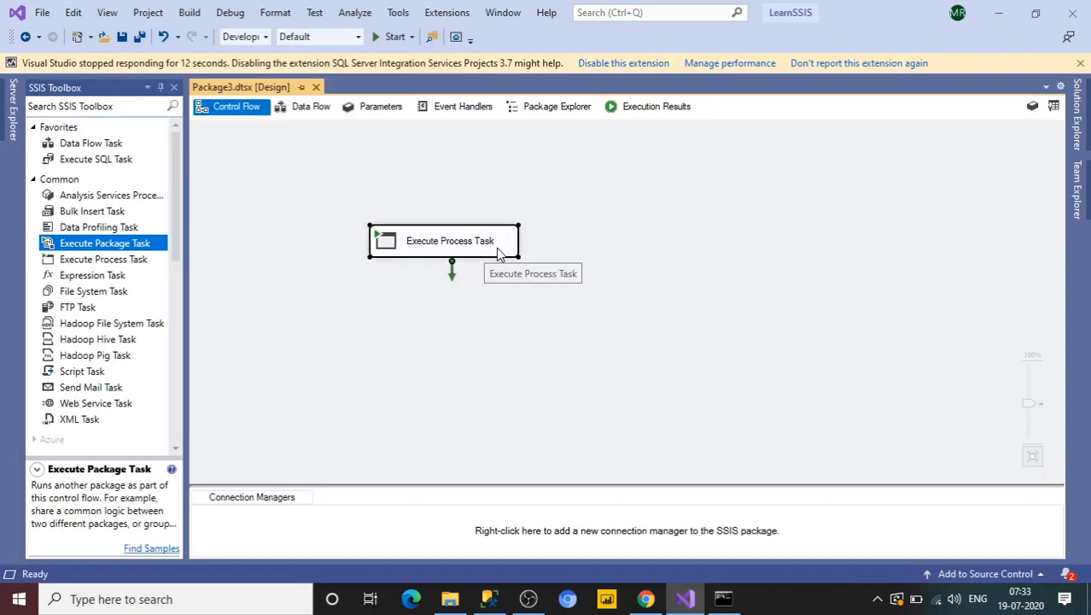
# Step: Delete the Execute Process Task and place an Execute Package Task on the control flow canvas
pyautogui.press('Delete')
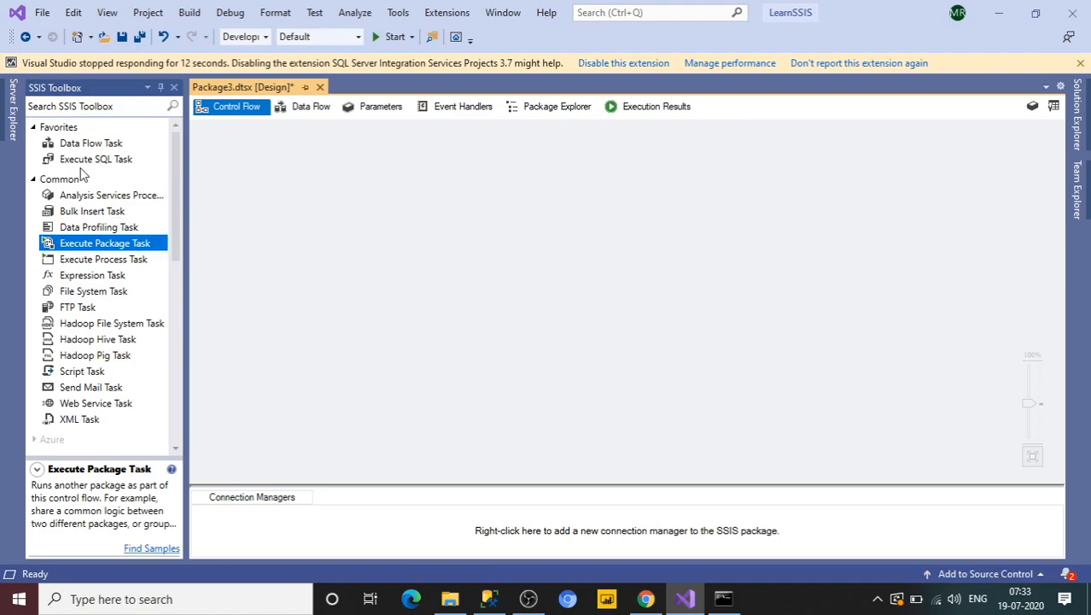
pyautogui.moveTo(96, 248); pyautogui.dragTo(323, 225)
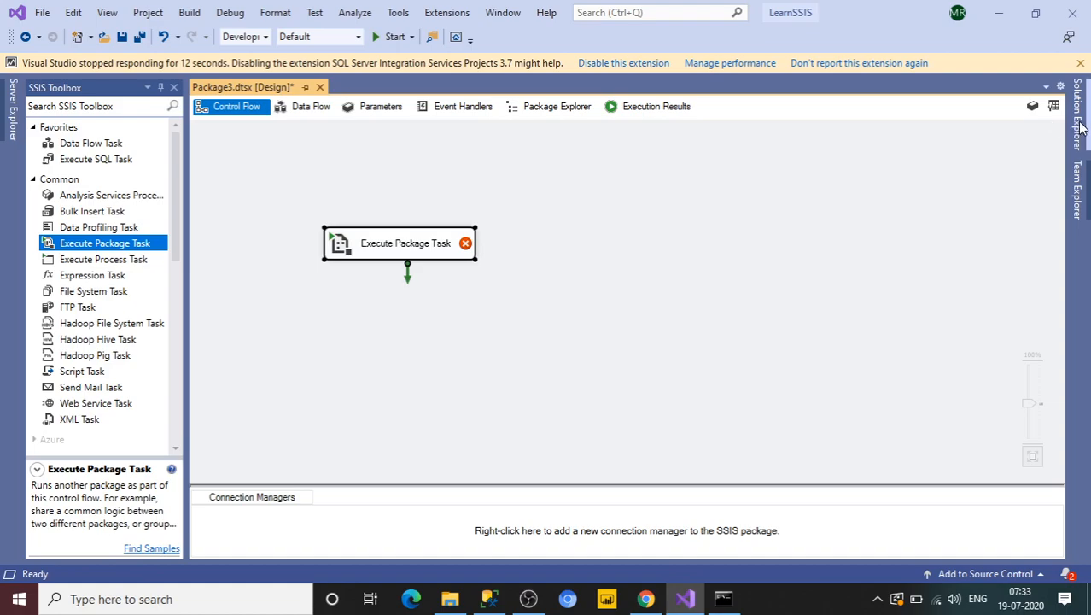
# Step: Open the CheckPt.dtsx package from Solution Explorer to review its control flow
pyautogui.moveTo(1080, 127)
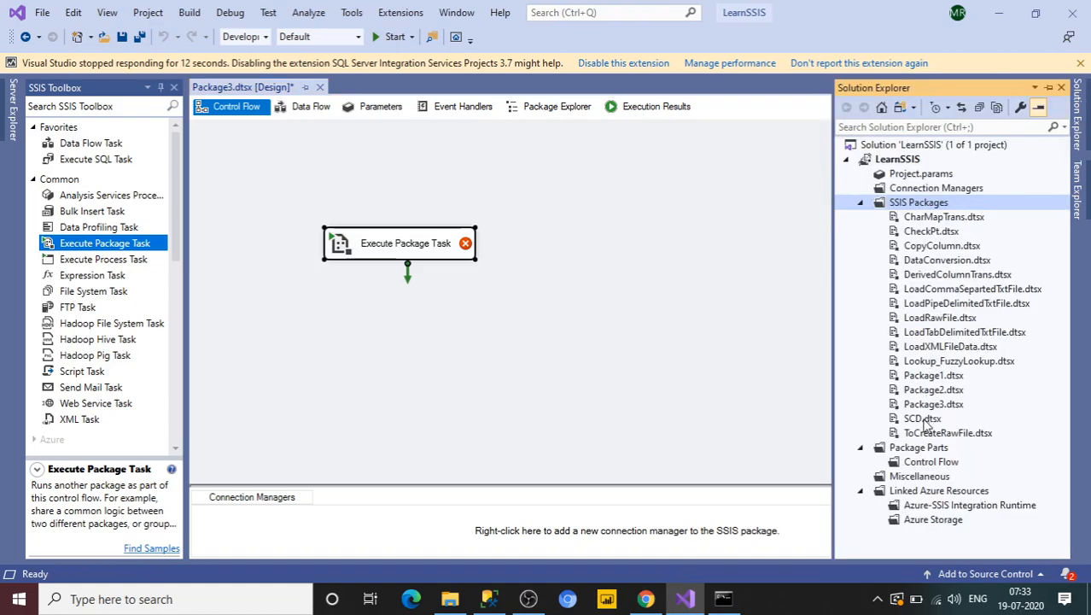
pyautogui.click(922, 239)
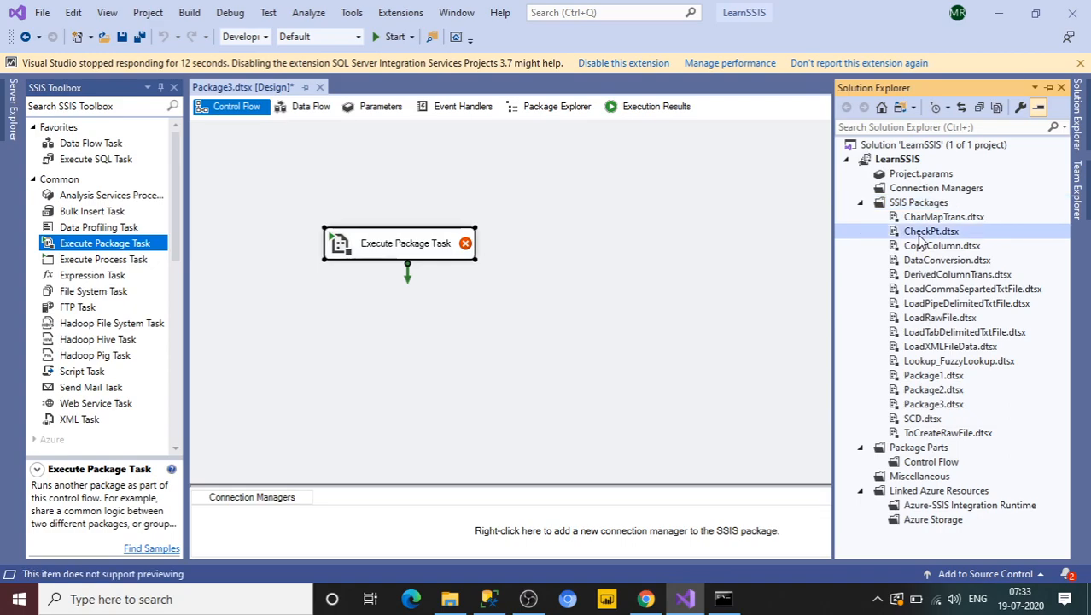
pyautogui.click(373, 251)
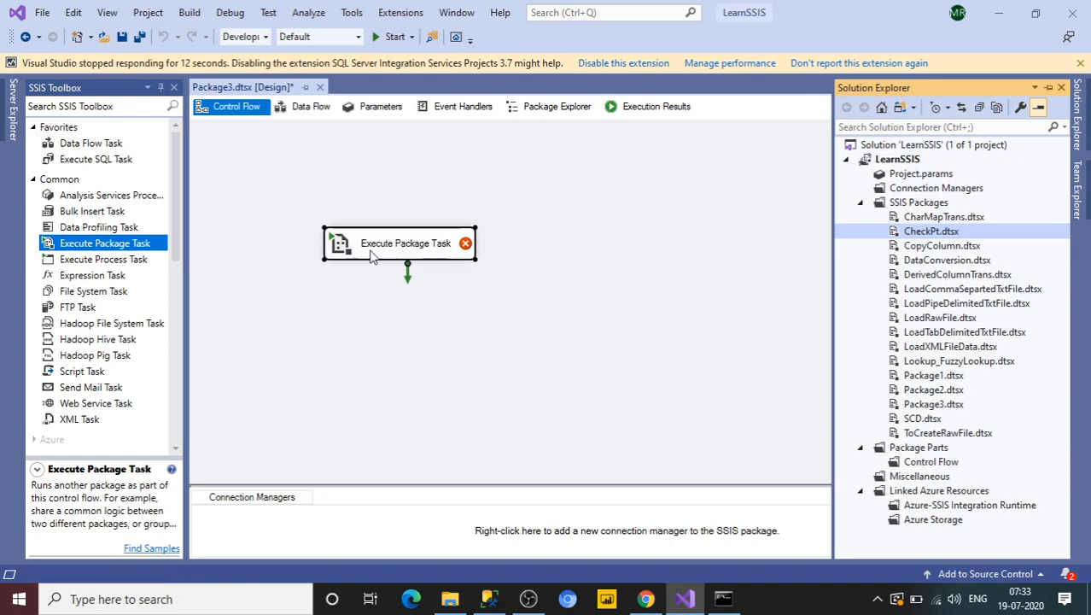
pyautogui.doubleClick(399, 245)
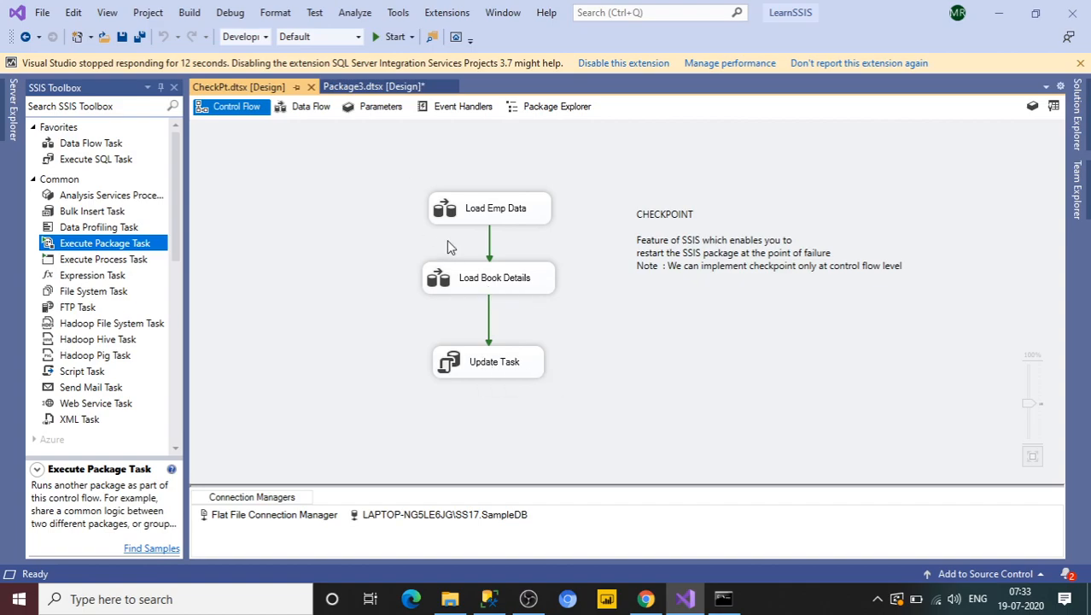
# Step: Open the Execute Package Task editor in Package3 and set the project-referenced child package to CheckPt.dtsx
pyautogui.click(355, 89)
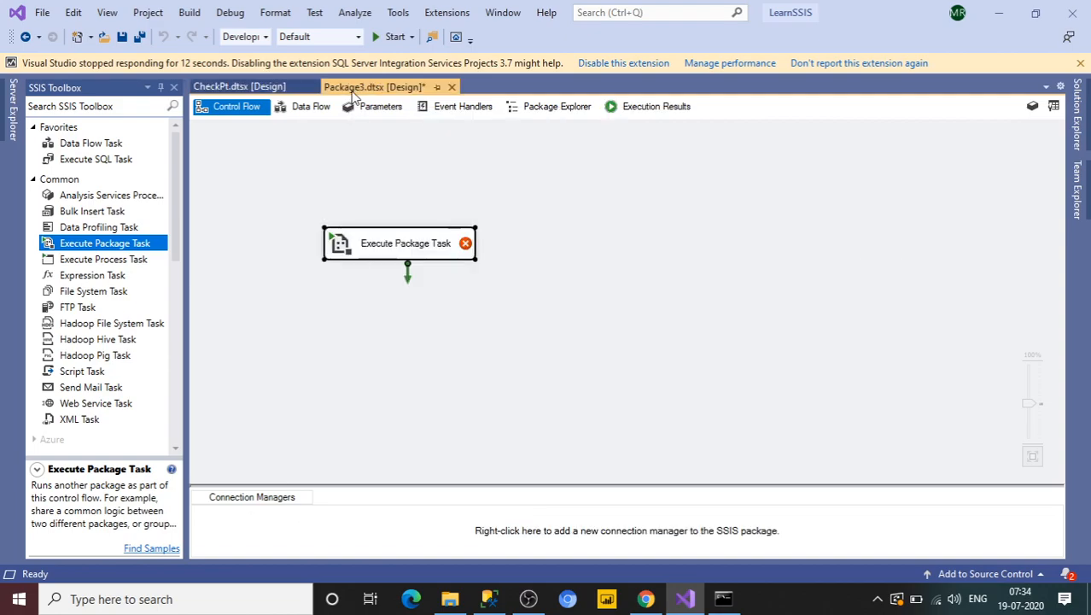
pyautogui.doubleClick(404, 248)
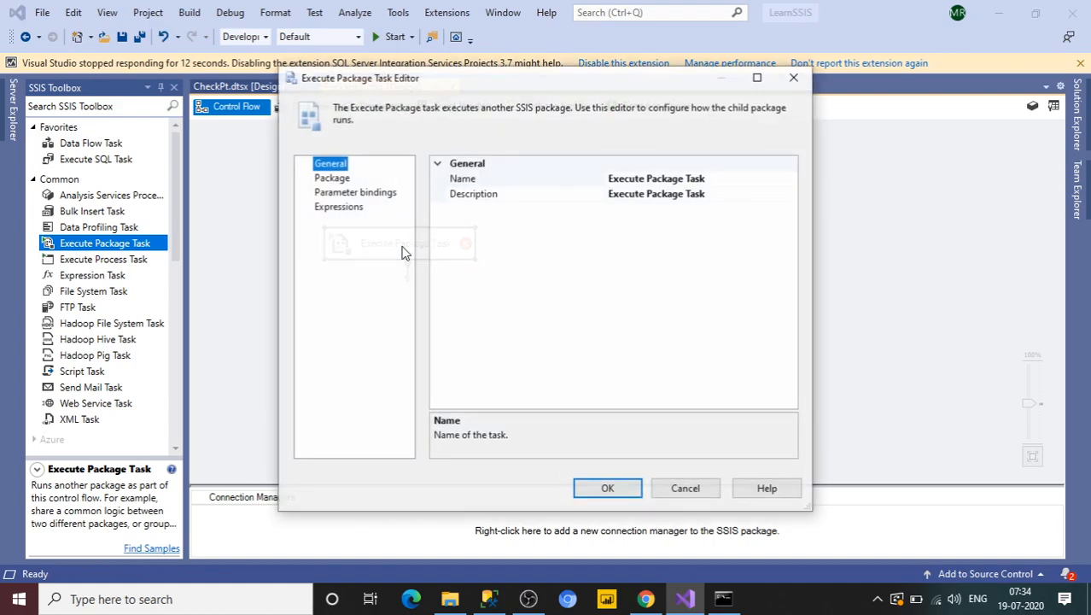
pyautogui.click(335, 178)
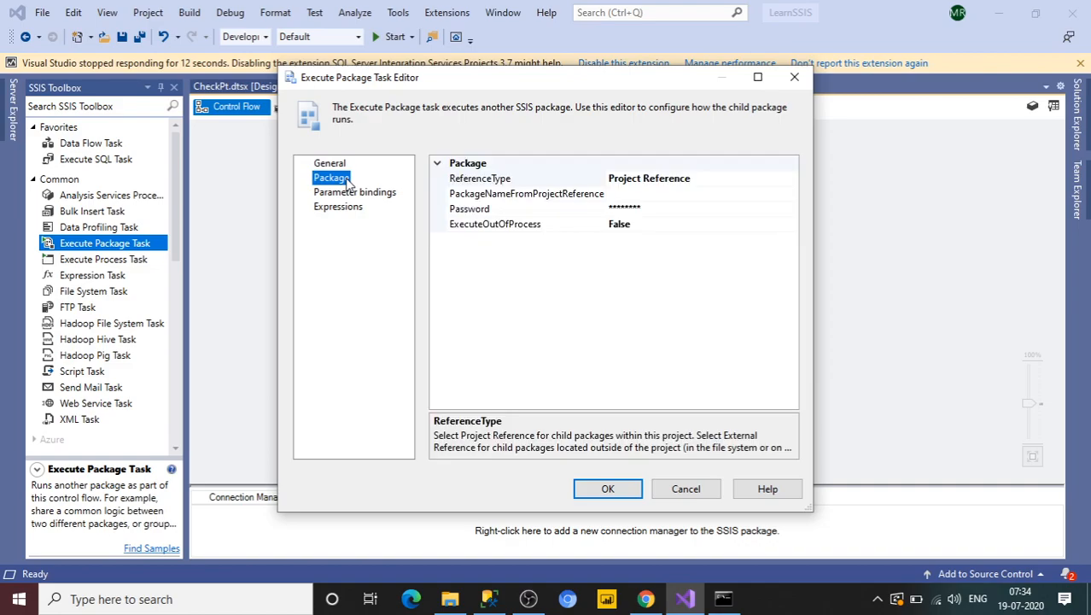
pyautogui.click(647, 194)
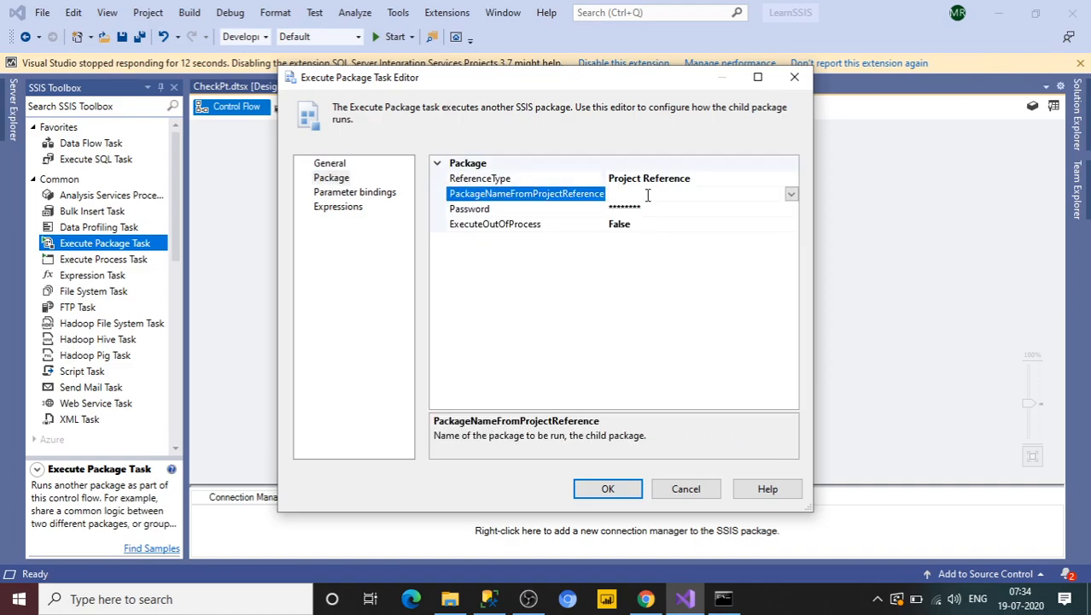
pyautogui.click(791, 196)
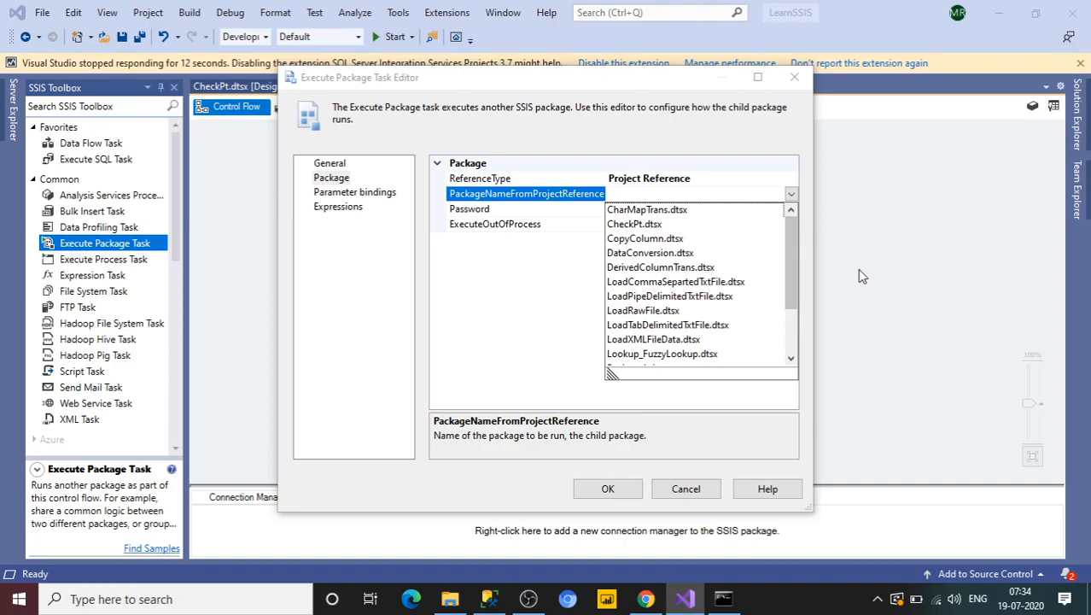
pyautogui.click(642, 226)
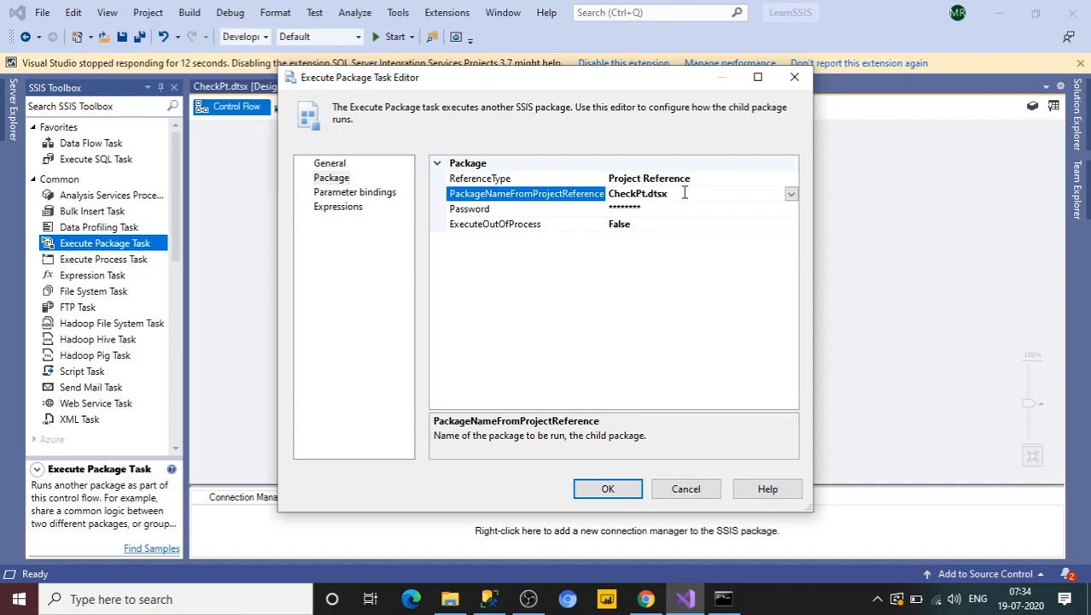
# Step: Review the editor's Parameter bindings and Expressions pages, returning to the Package settings
pyautogui.click(384, 199)
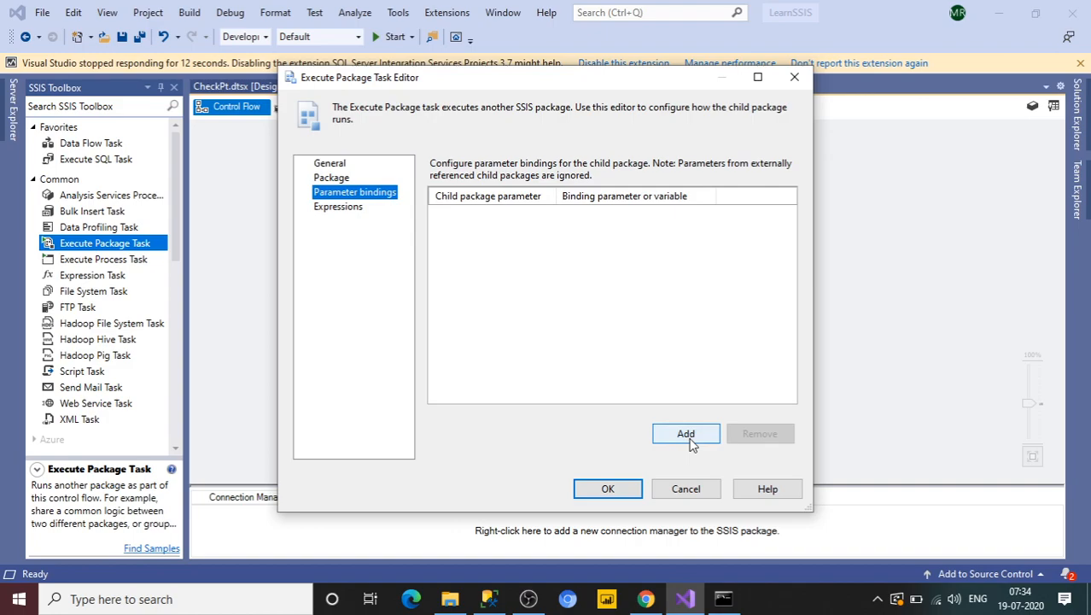
pyautogui.click(343, 207)
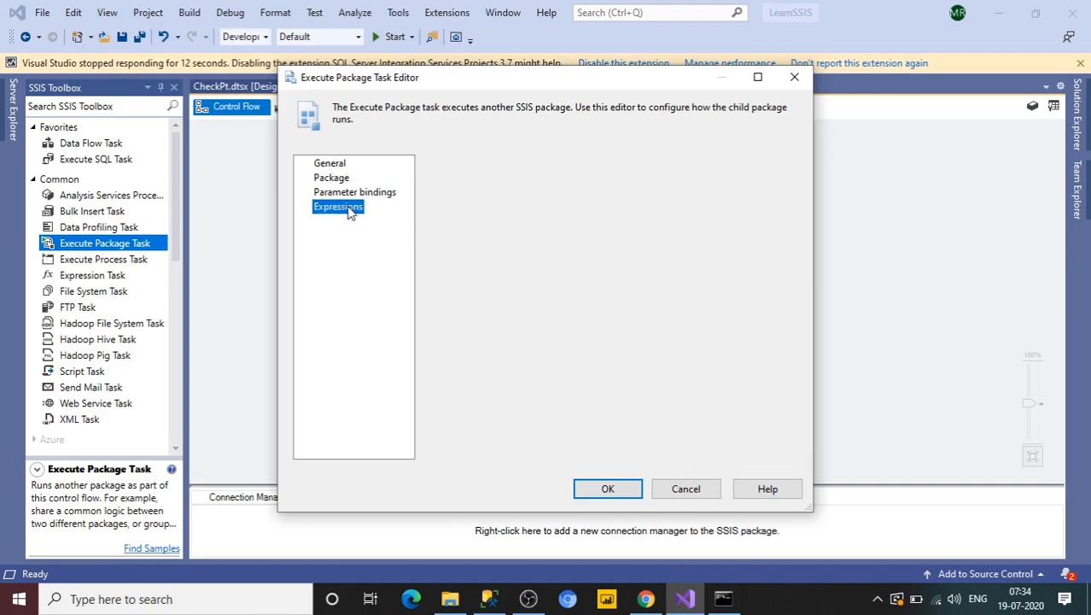
pyautogui.click(337, 179)
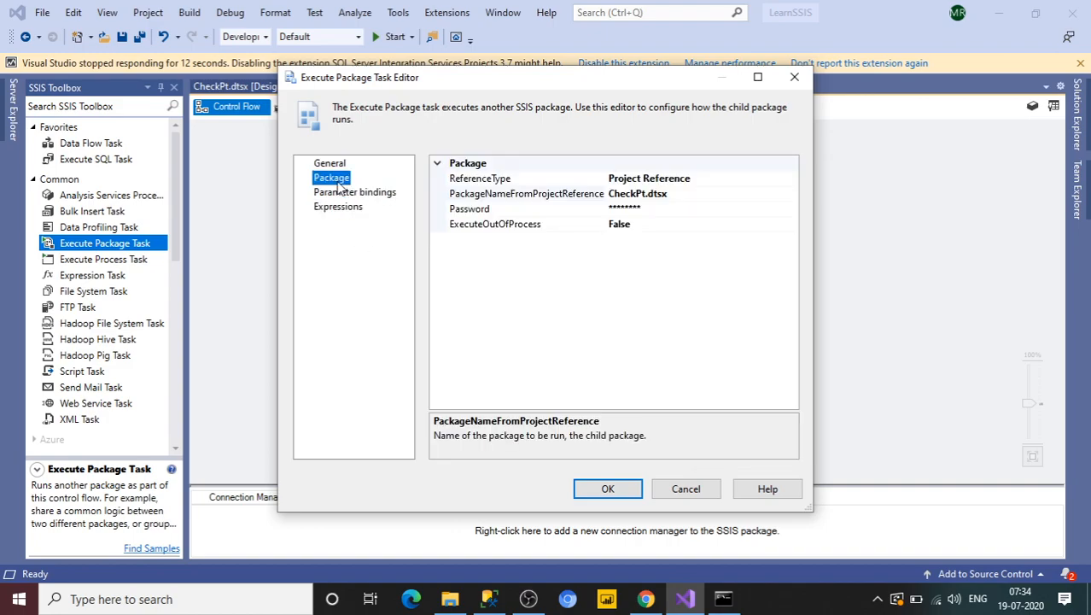
pyautogui.click(683, 193)
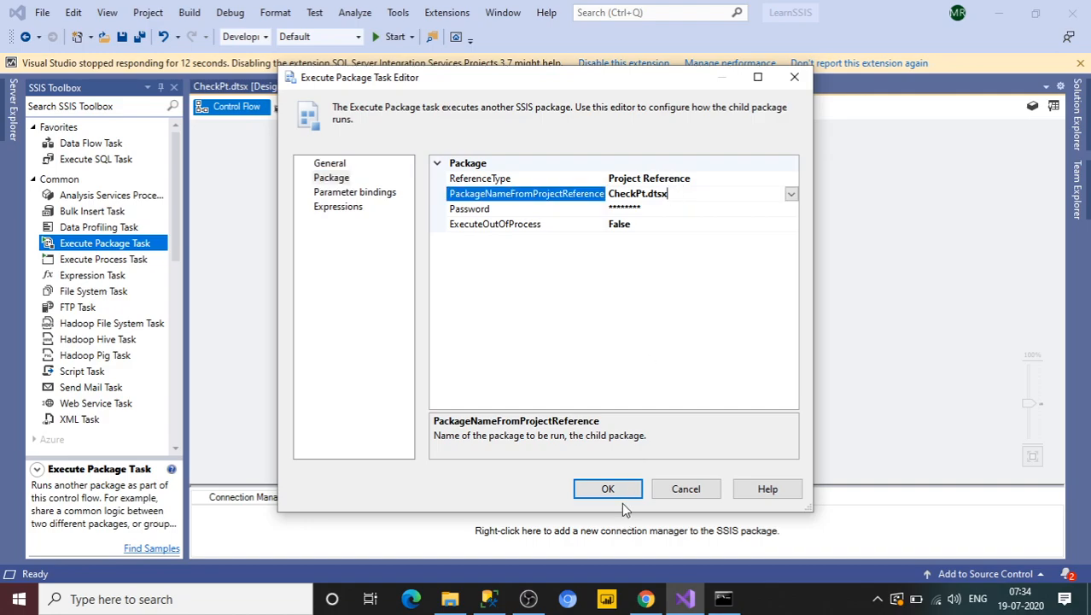
# Step: Try External Reference as the reference type and switch it back to Project Reference
pyautogui.click(743, 178)
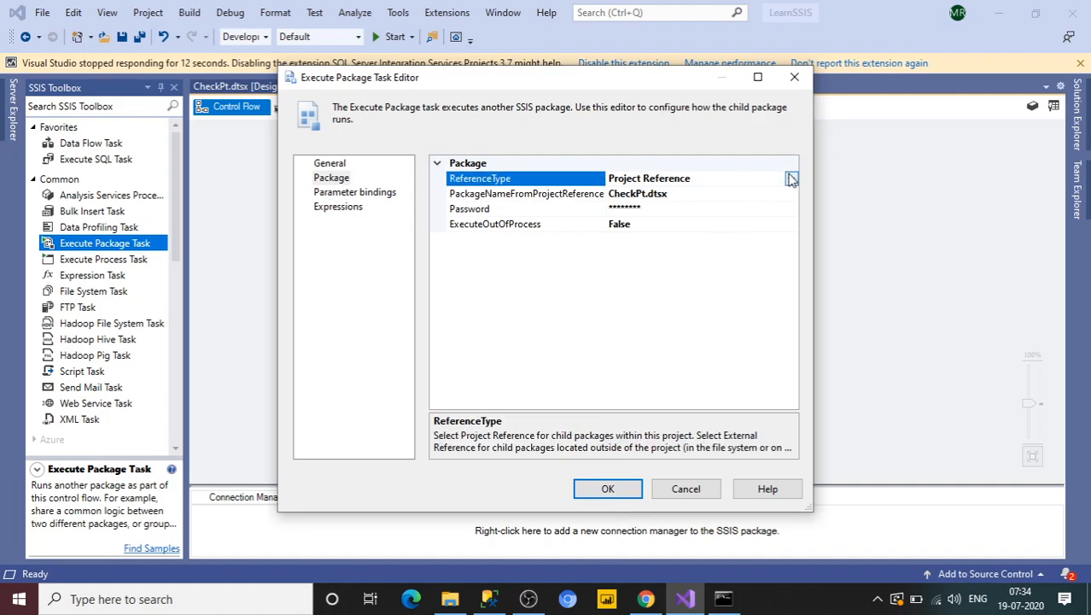
pyautogui.click(791, 178)
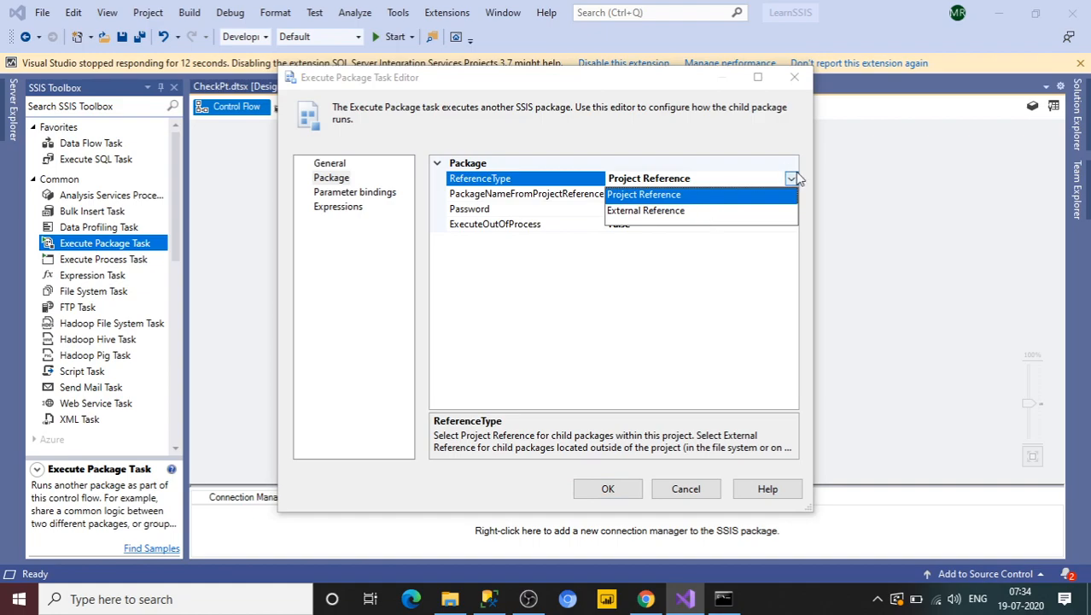
pyautogui.click(676, 212)
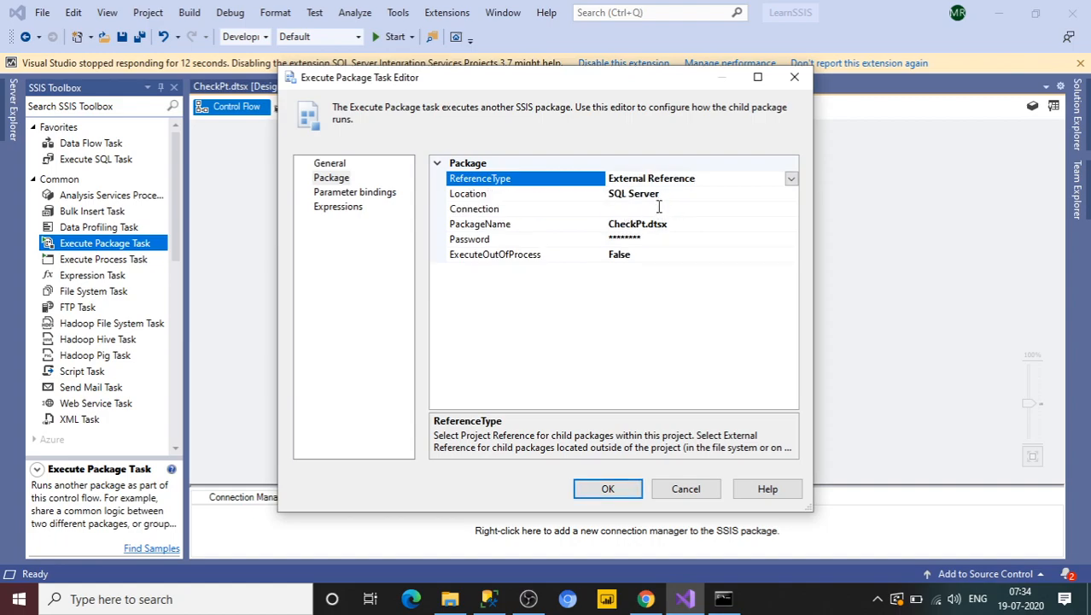
pyautogui.click(658, 208)
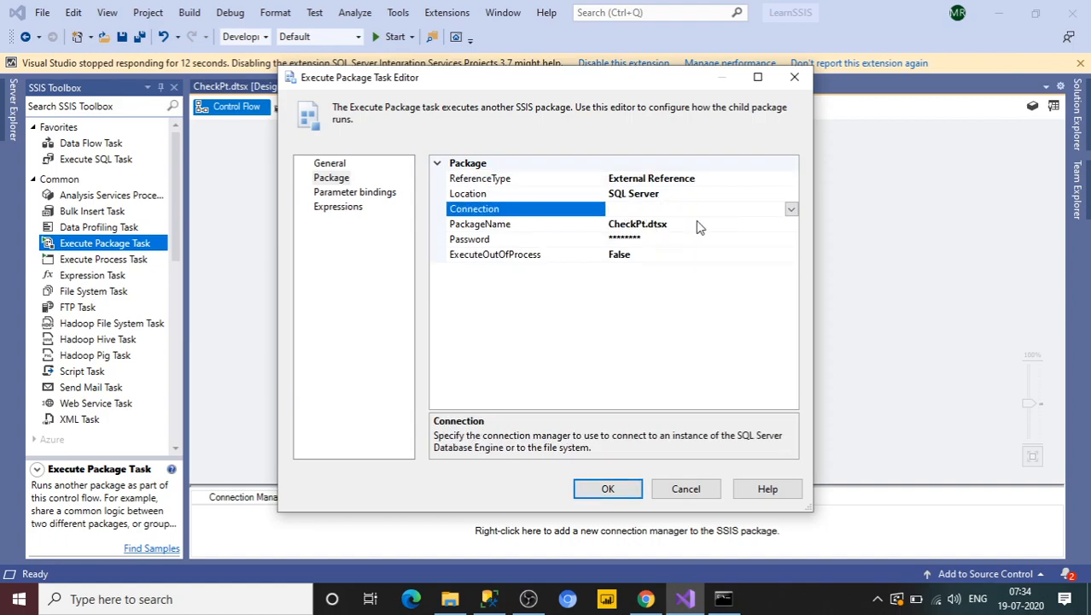
pyautogui.click(761, 181)
pyautogui.click(792, 181)
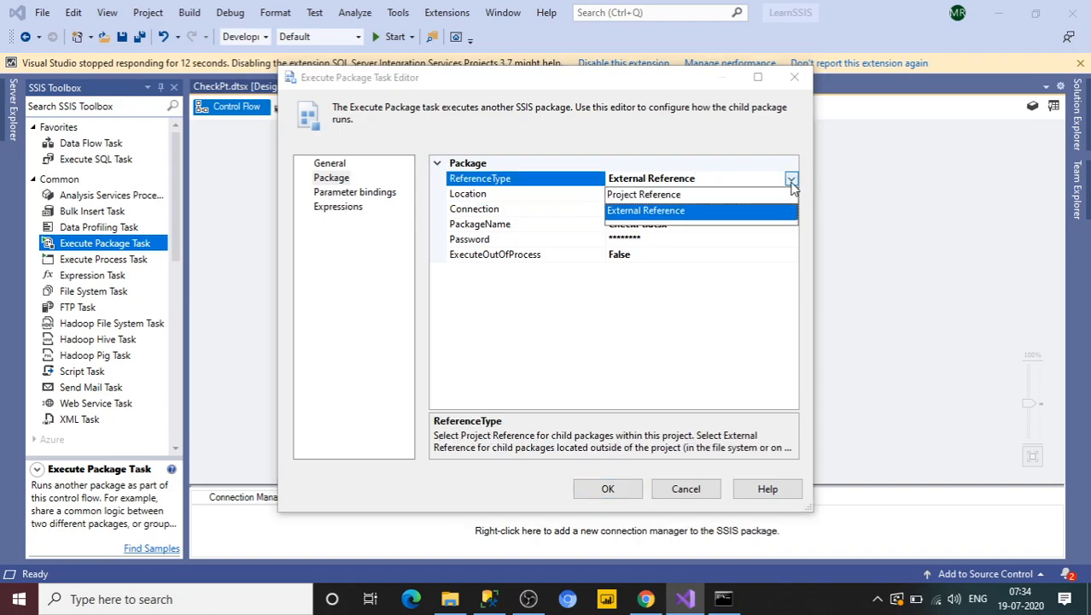
pyautogui.click(724, 196)
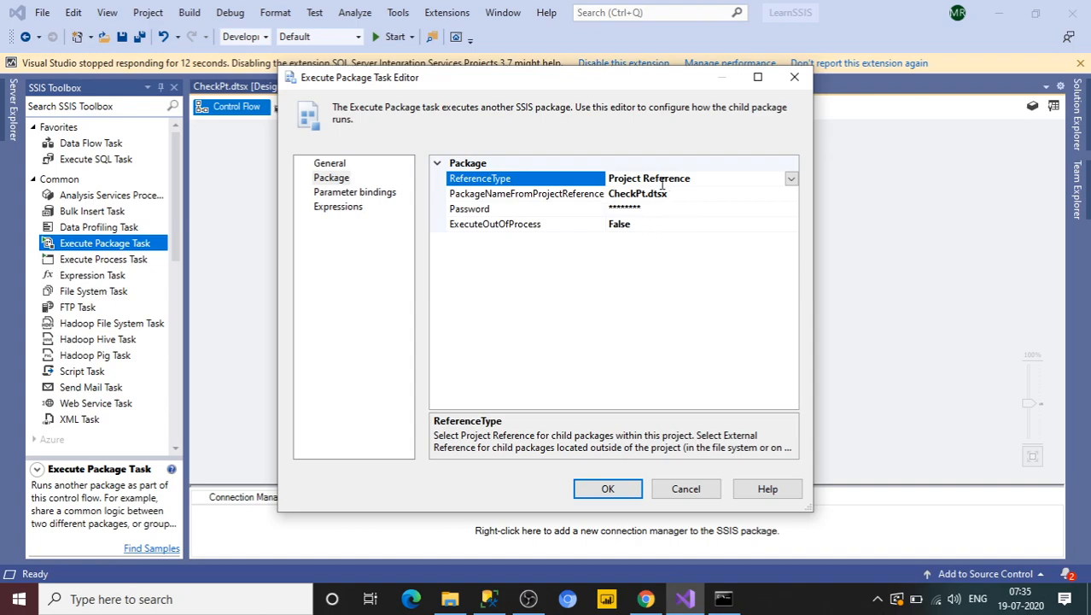
# Step: Confirm the editor and execute the Execute Package Task on its own
pyautogui.click(621, 487)
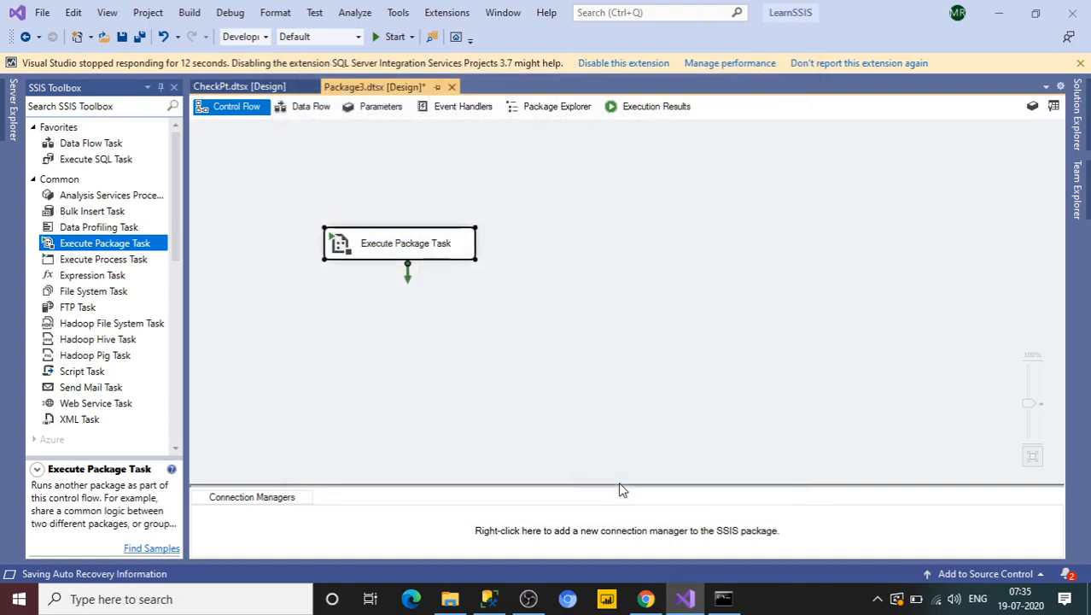
pyautogui.rightClick(443, 246)
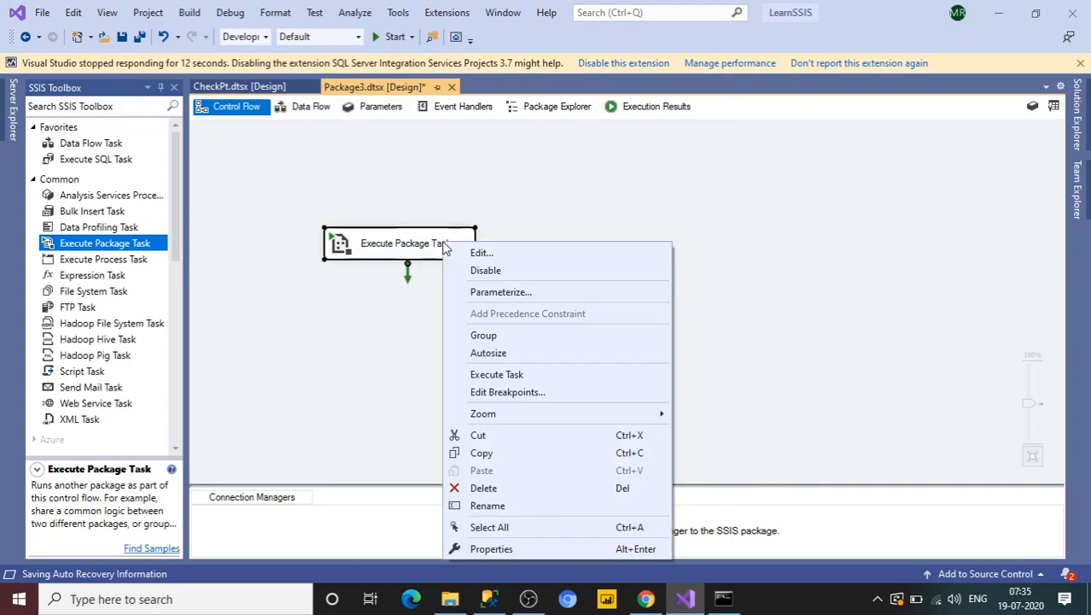
pyautogui.click(495, 375)
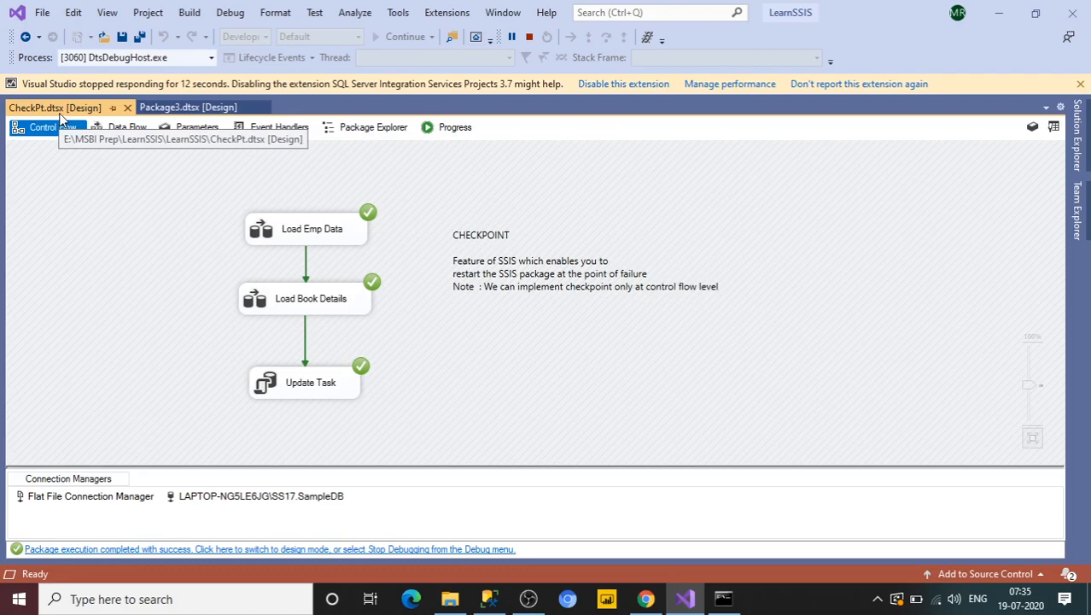
# Step: Check the execution results in the Package3 and CheckPt.dtsx tabs, then stop debugging
pyautogui.click(197, 109)
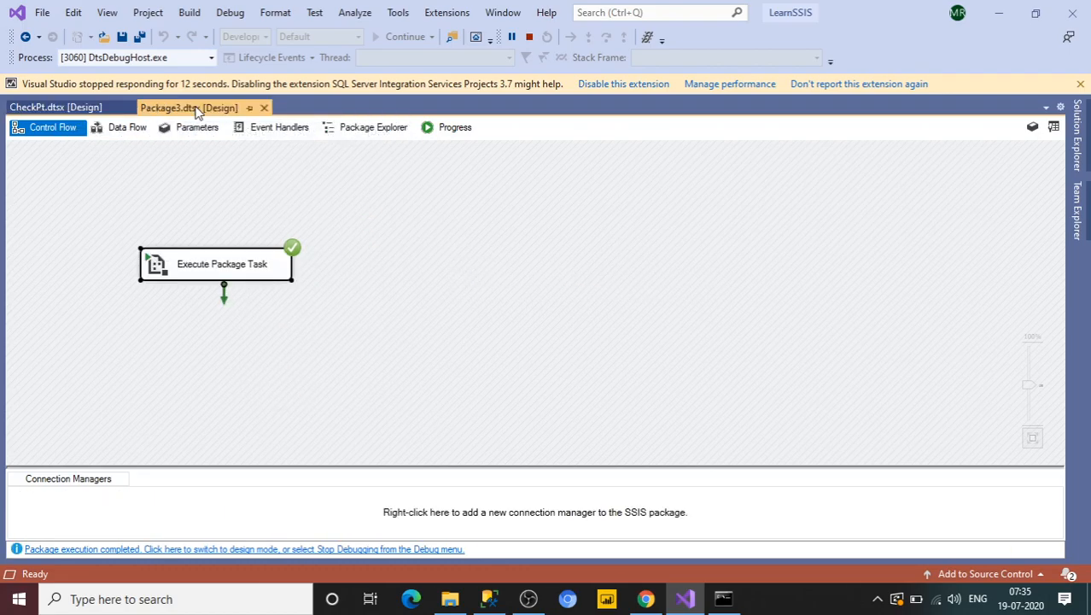
pyautogui.click(84, 109)
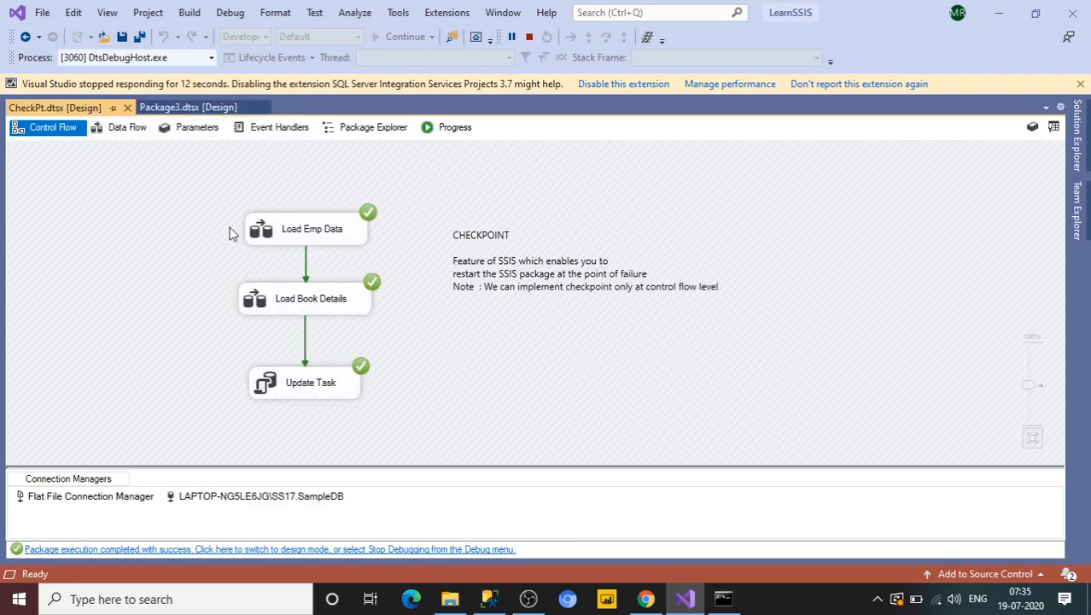
pyautogui.click(528, 37)
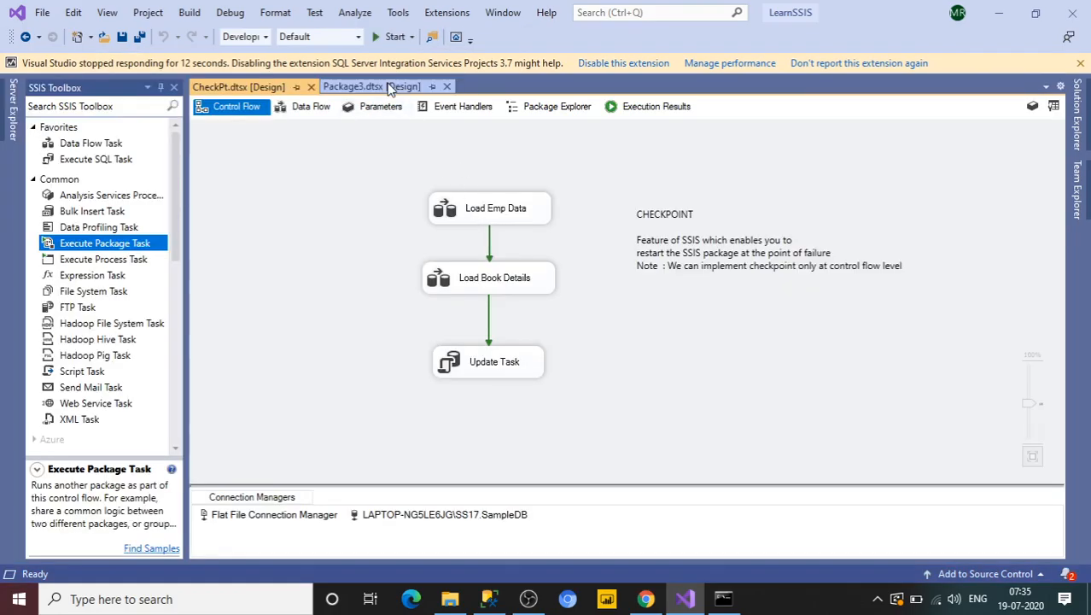
# Step: Replace the Execute Package Task with an Execute SQL Task on the control flow and open its editor
pyautogui.click(389, 87)
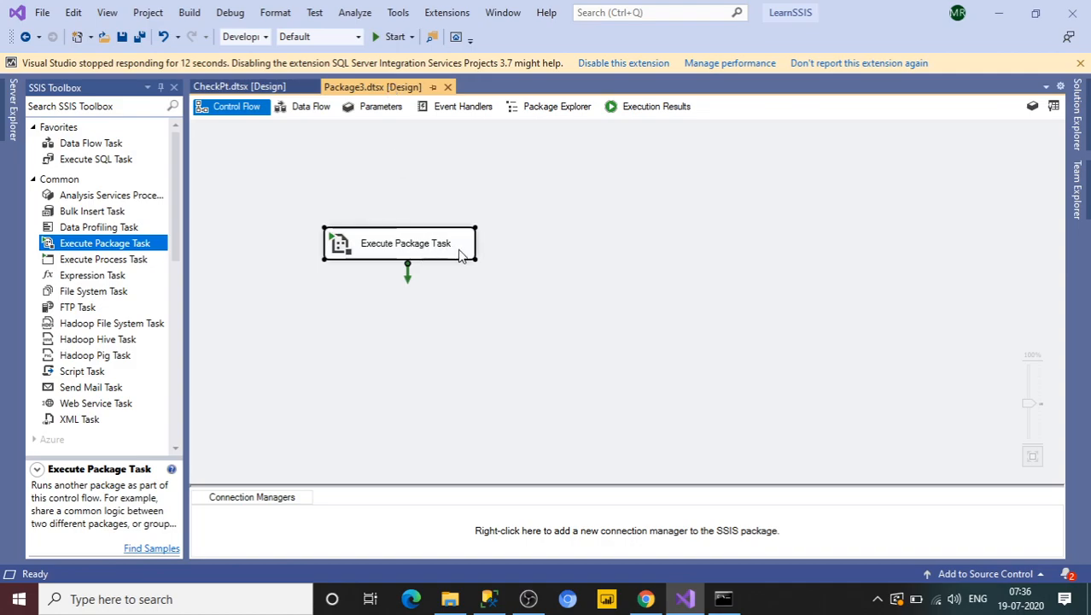
pyautogui.press('Delete')
pyautogui.moveTo(97, 168); pyautogui.dragTo(316, 198)
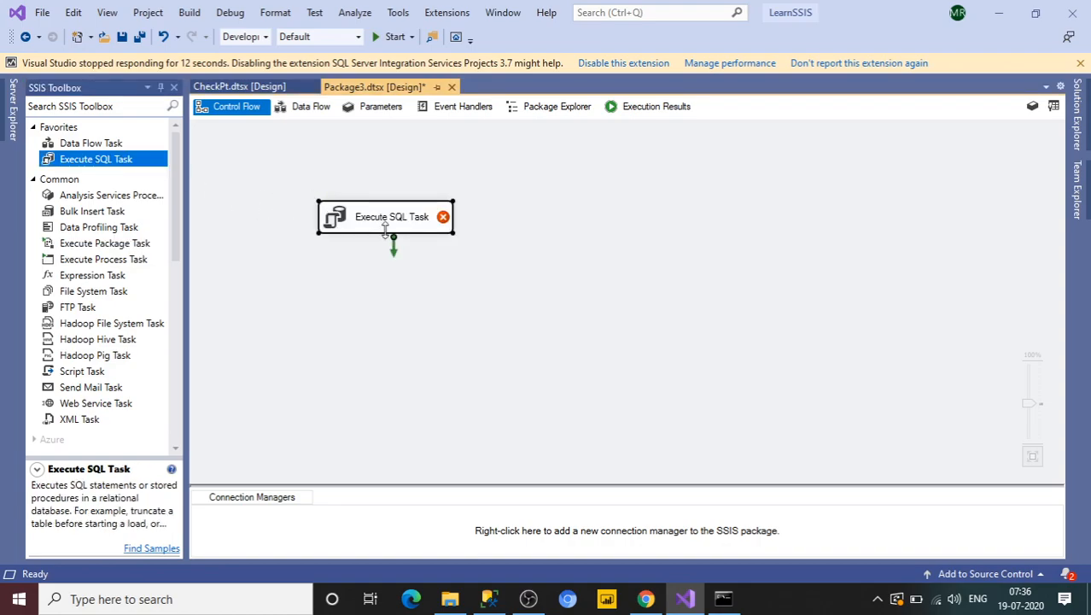
pyautogui.doubleClick(410, 227)
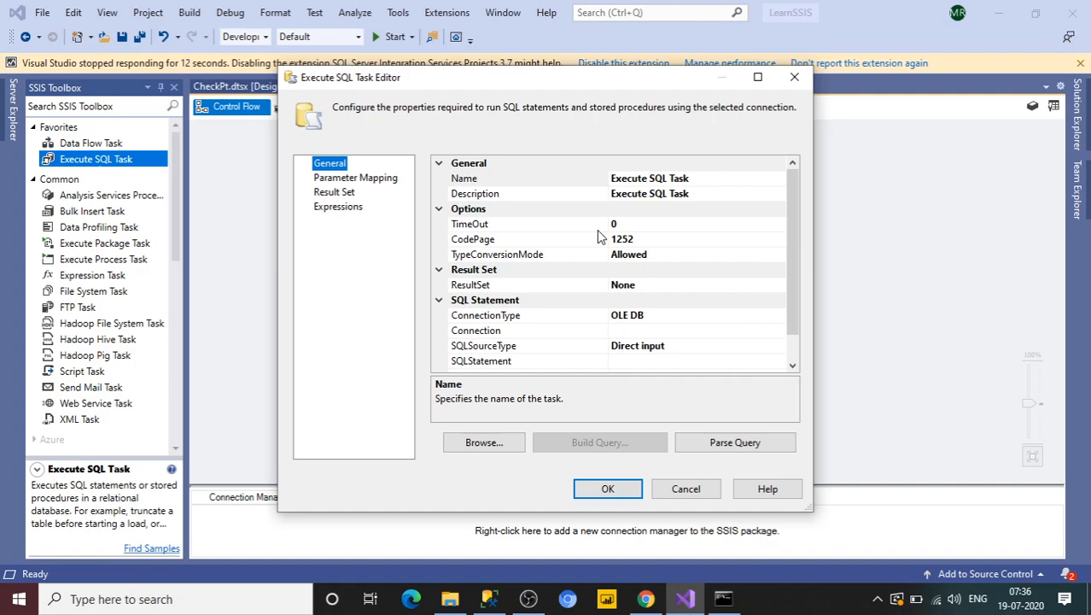
# Step: Try the Single row and Full result set ResultSet options, setting it back to None
pyautogui.click(647, 285)
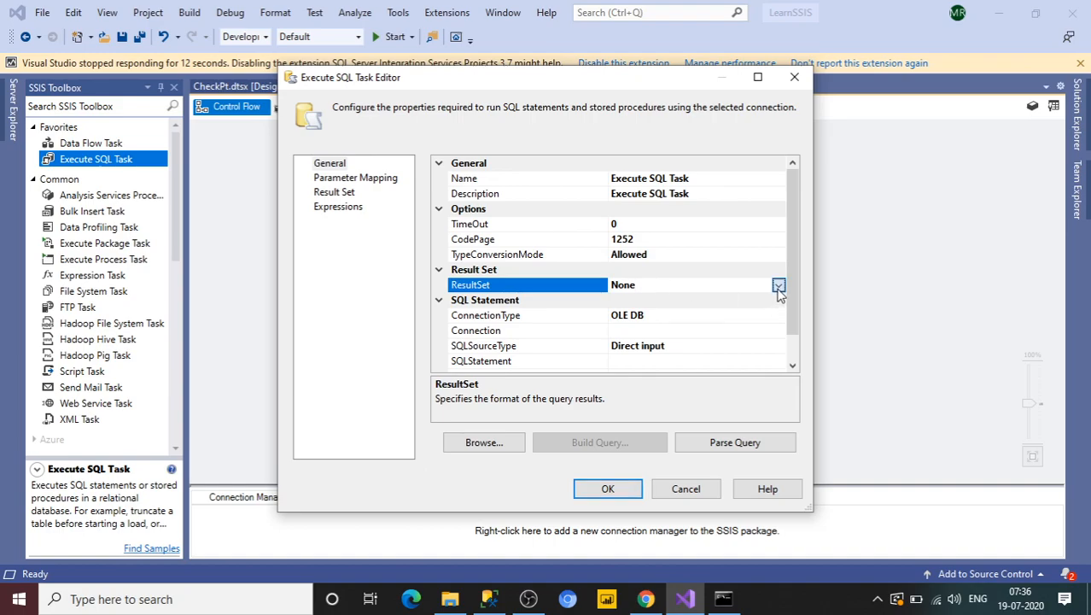
pyautogui.click(778, 285)
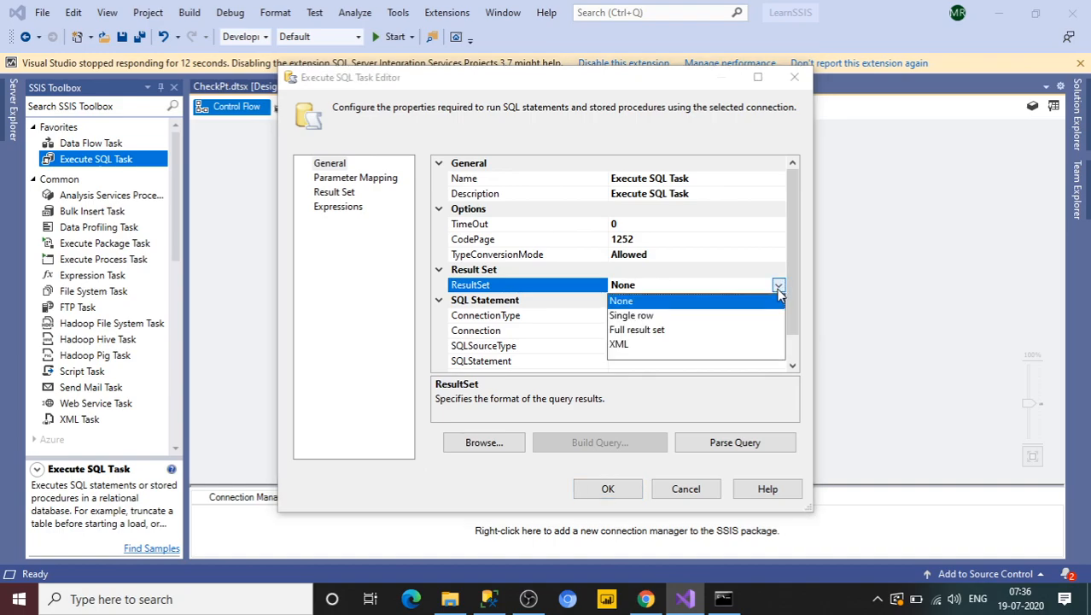
pyautogui.click(640, 316)
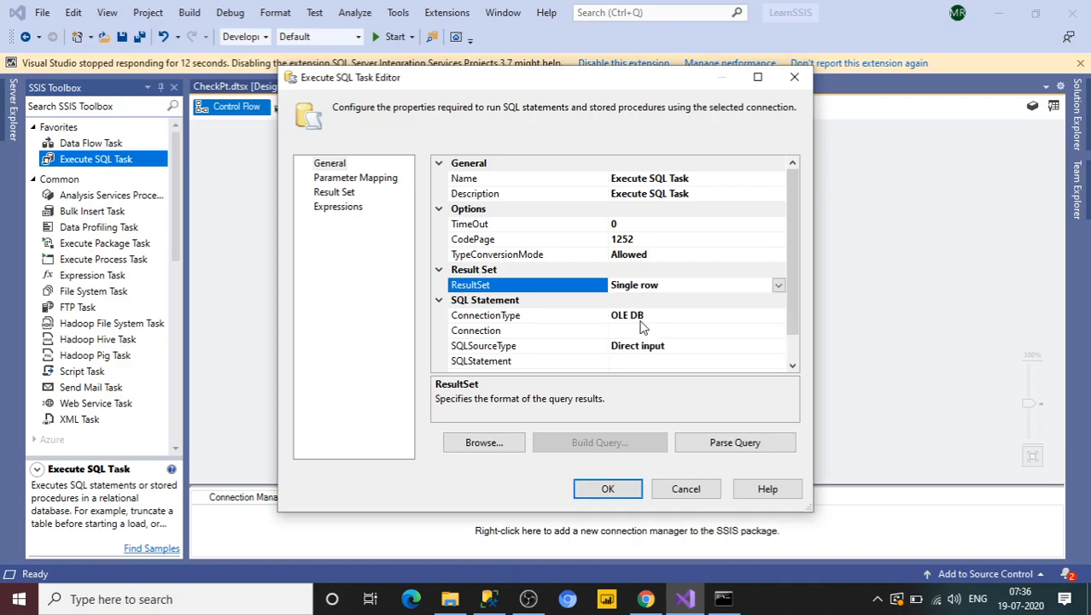
pyautogui.click(778, 285)
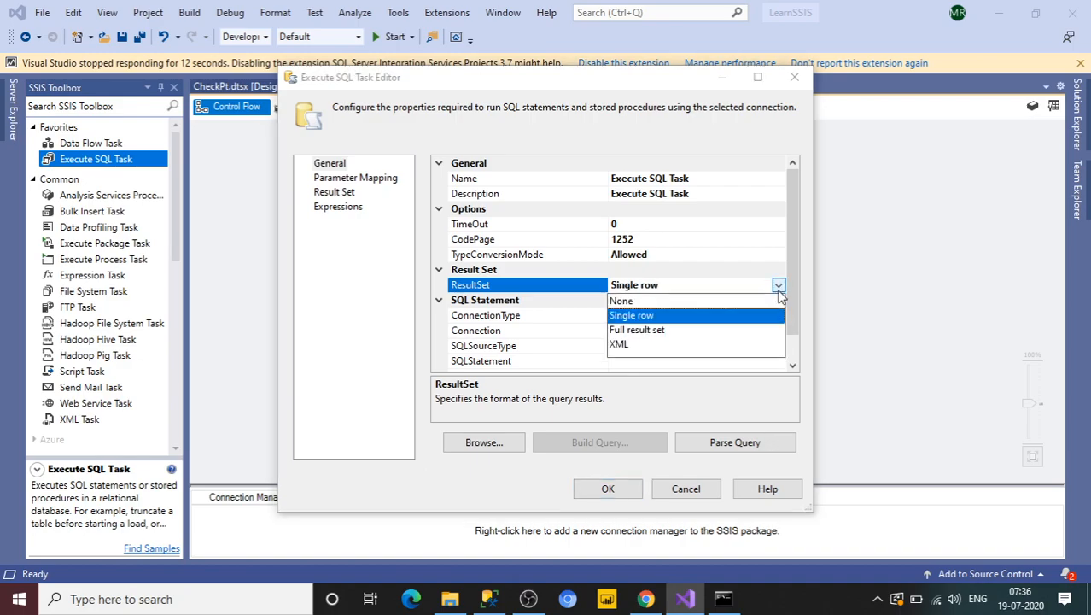
pyautogui.click(665, 331)
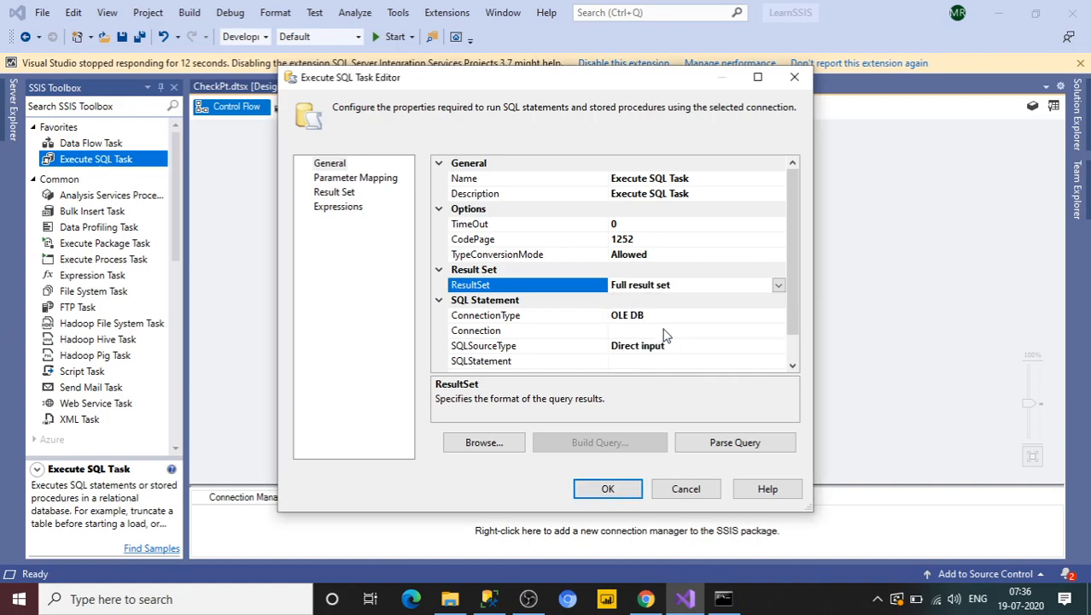
pyautogui.click(778, 286)
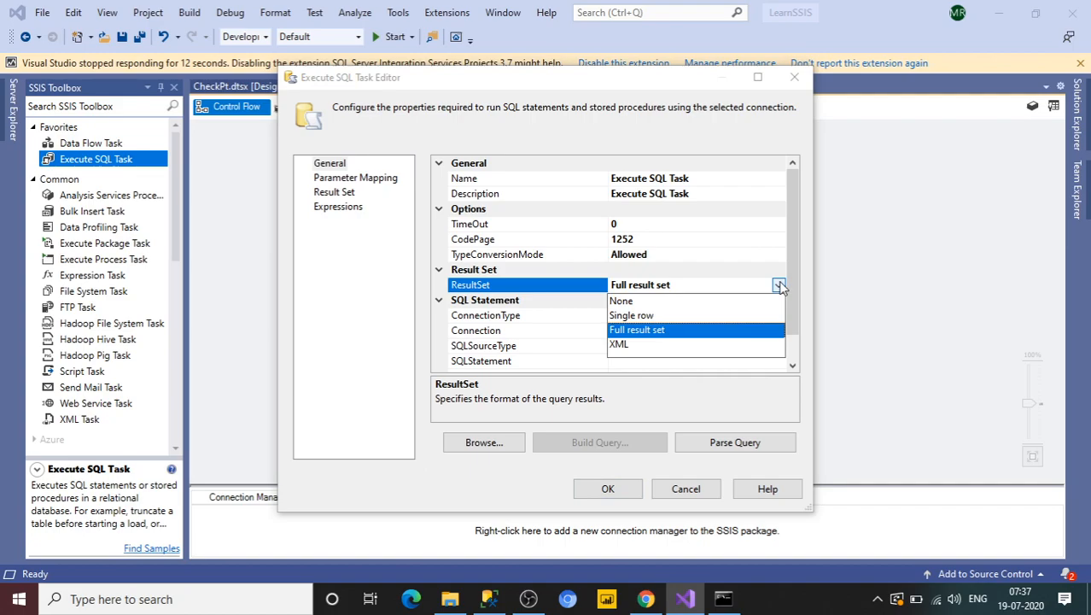
pyautogui.click(657, 305)
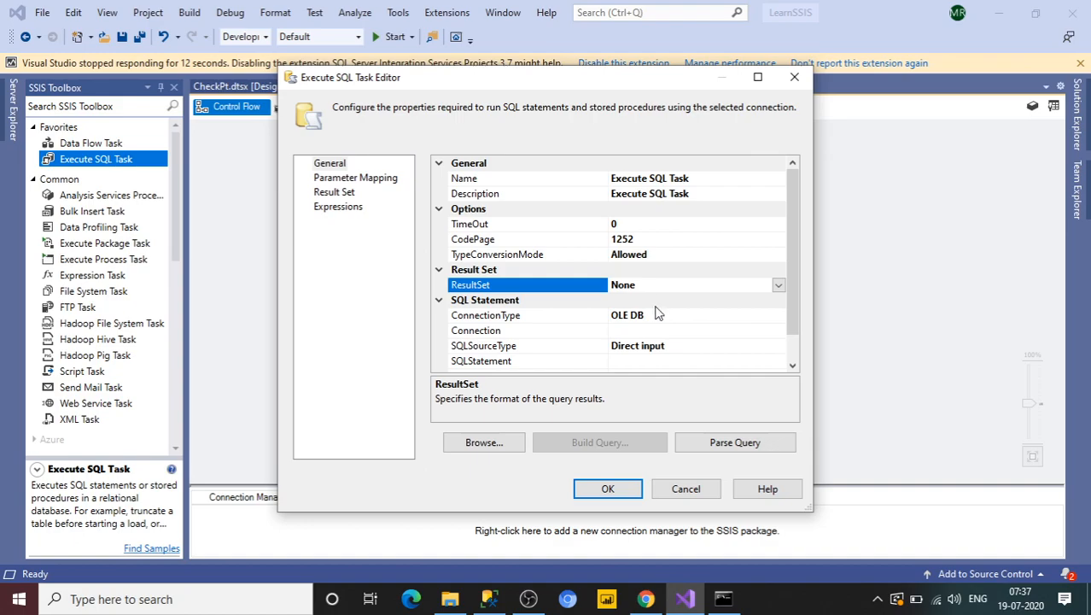
# Step: Keep the connection type as OLE DB and create a new connection from the existing SampleDB data connection
pyautogui.click(692, 317)
pyautogui.click(777, 317)
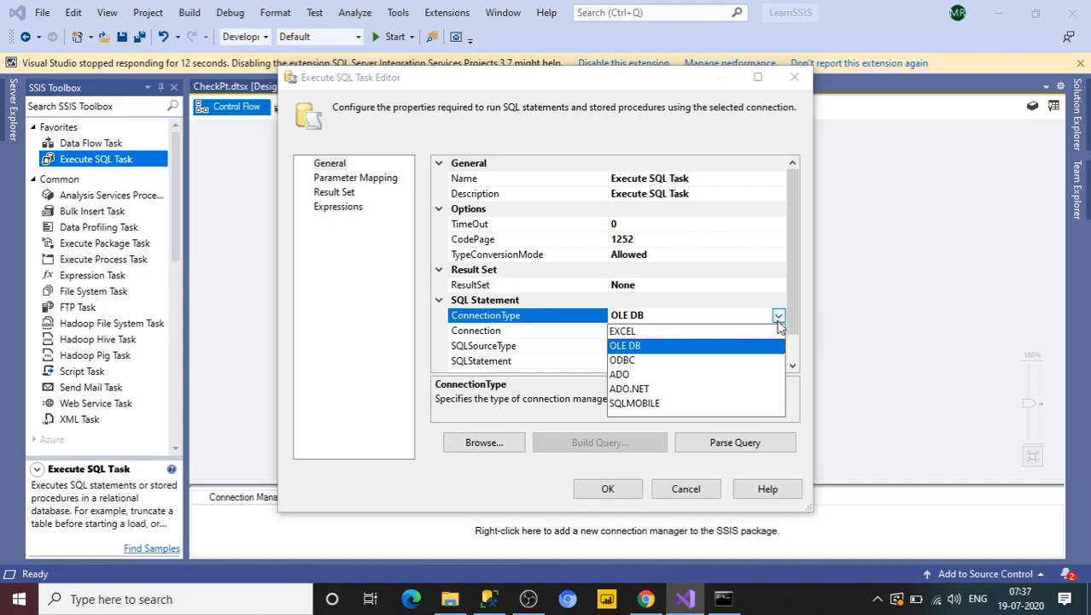
pyautogui.click(632, 348)
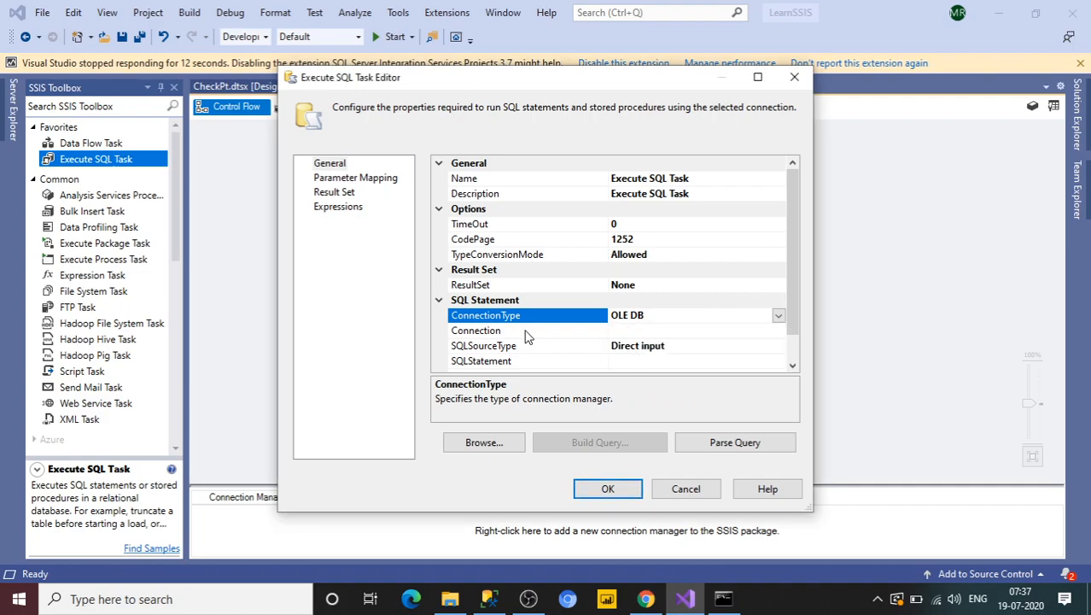
pyautogui.click(654, 331)
pyautogui.click(779, 331)
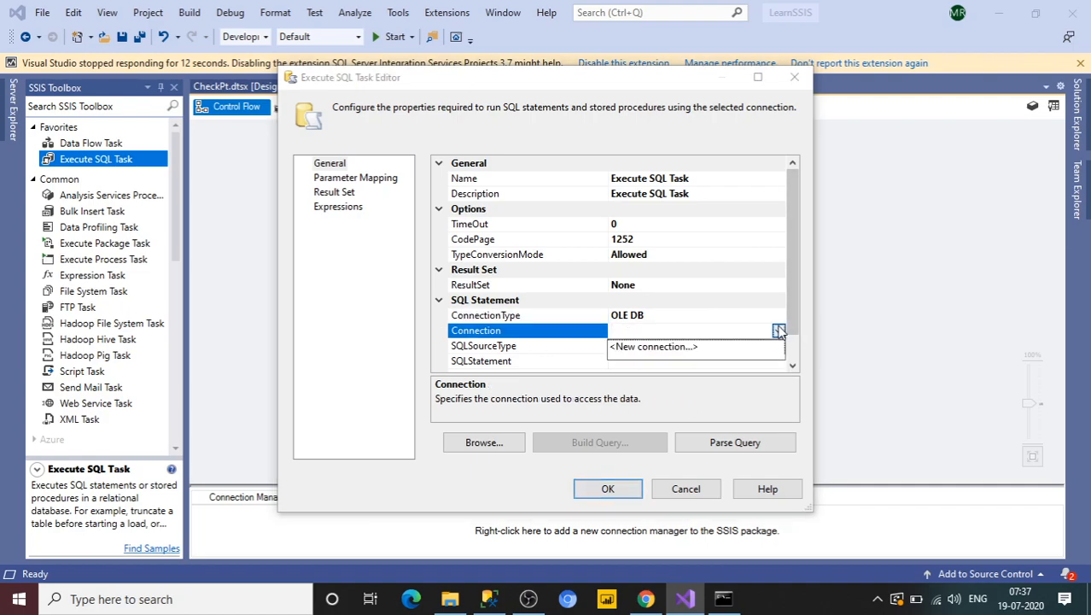
pyautogui.click(689, 346)
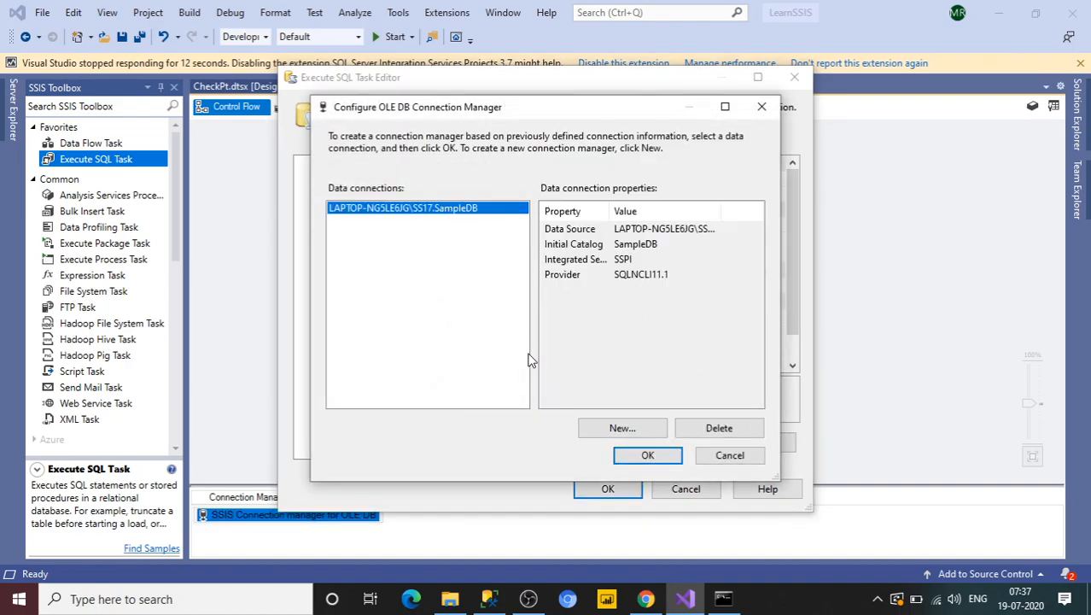
pyautogui.click(645, 454)
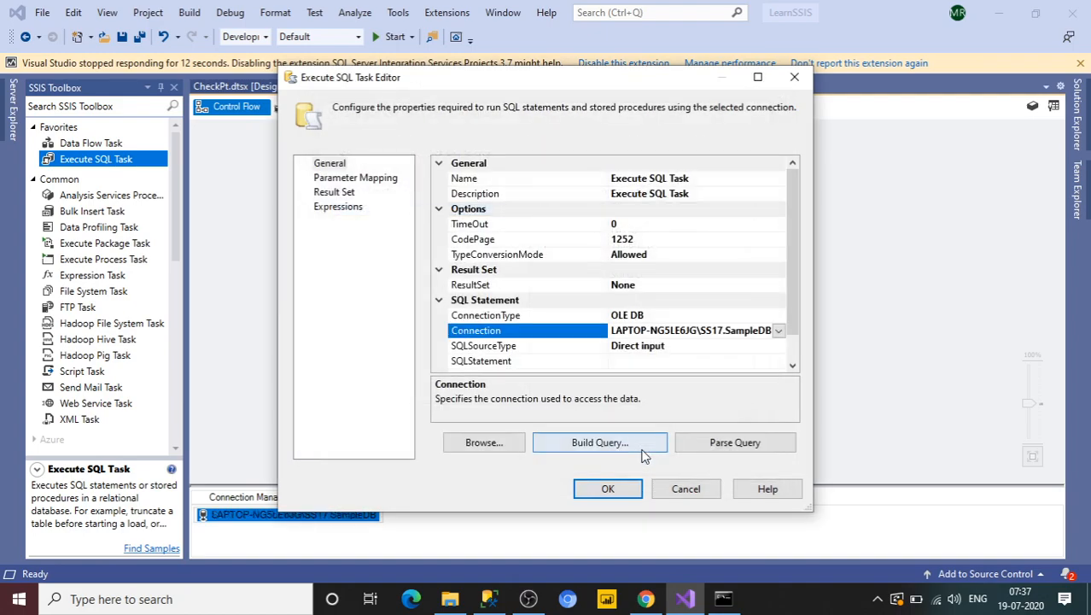
# Step: Cycle SQLSourceType through File connection and Variable, setting it back to Direct input
pyautogui.doubleClick(659, 349)
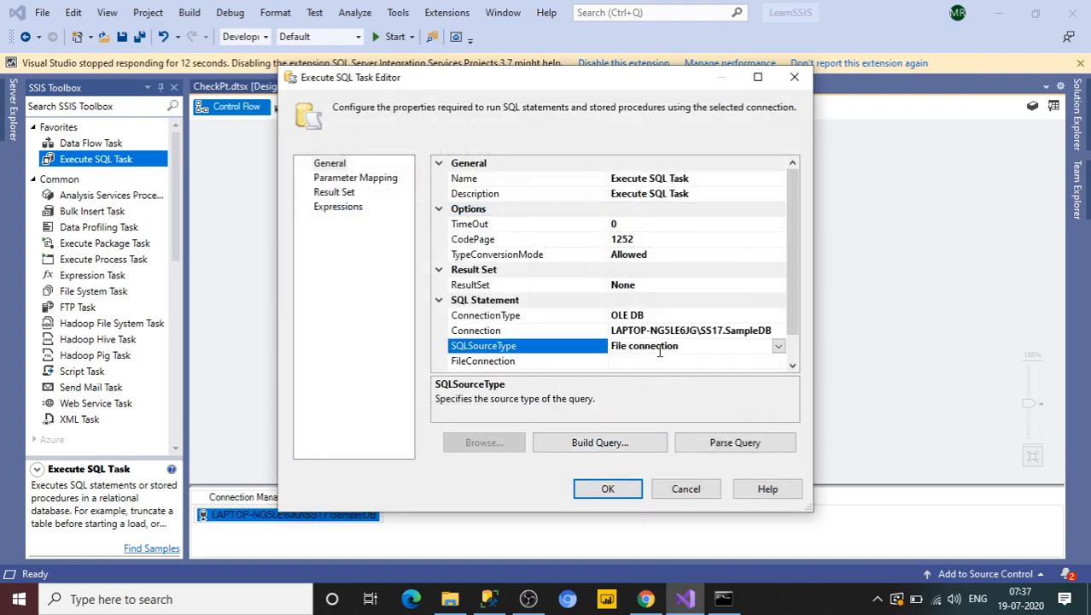
pyautogui.click(779, 347)
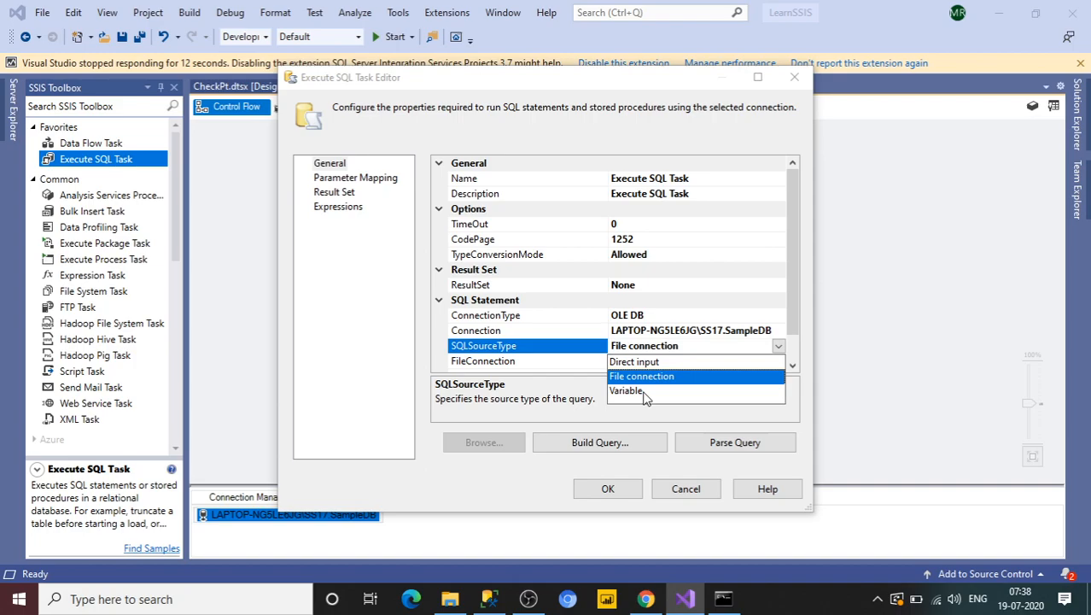
pyautogui.click(645, 392)
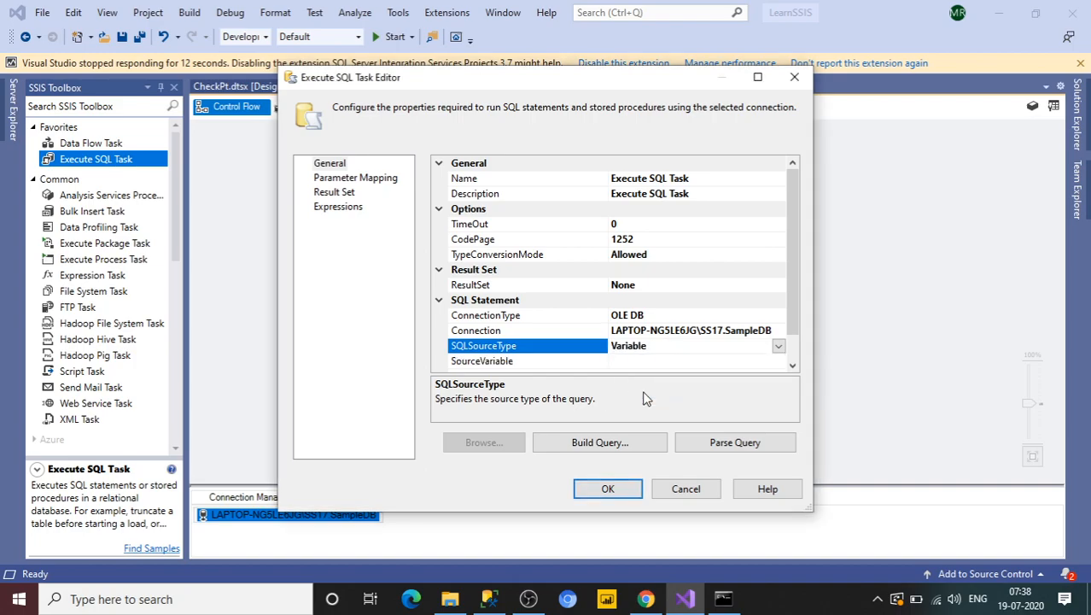
pyautogui.click(778, 348)
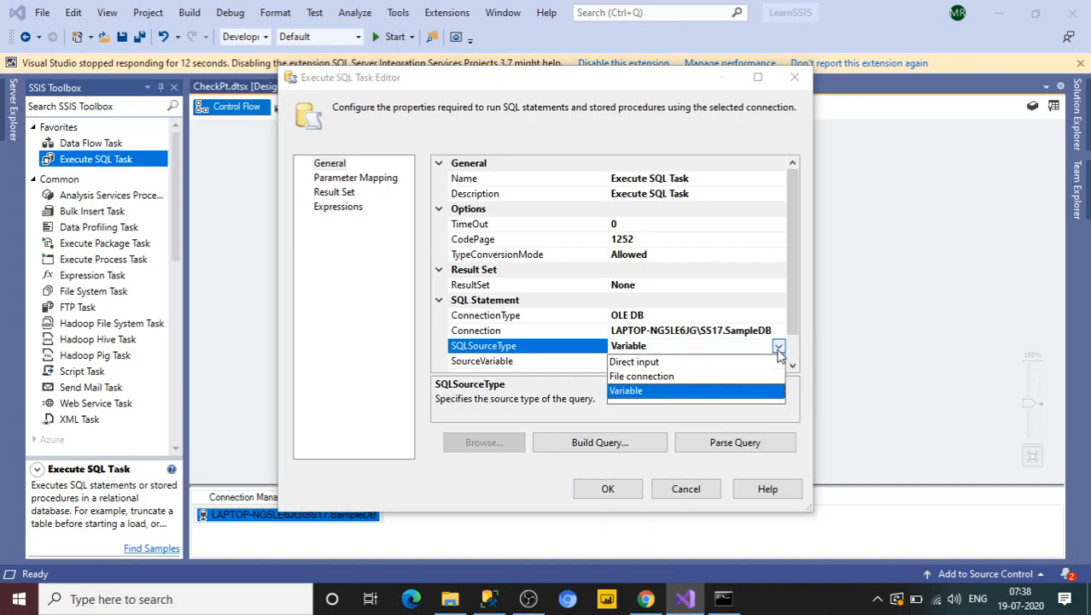
pyautogui.click(642, 362)
pyautogui.click(642, 364)
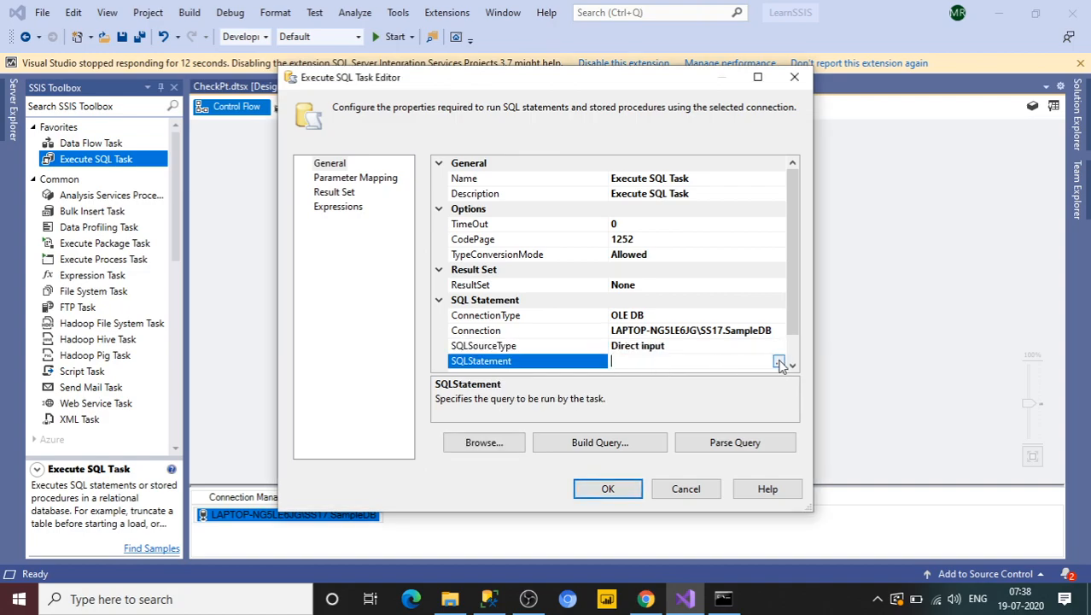
# Step: Open the SQLStatement query editor, then switch to Management Studio's empty SQLQuery4 tab
pyautogui.click(779, 362)
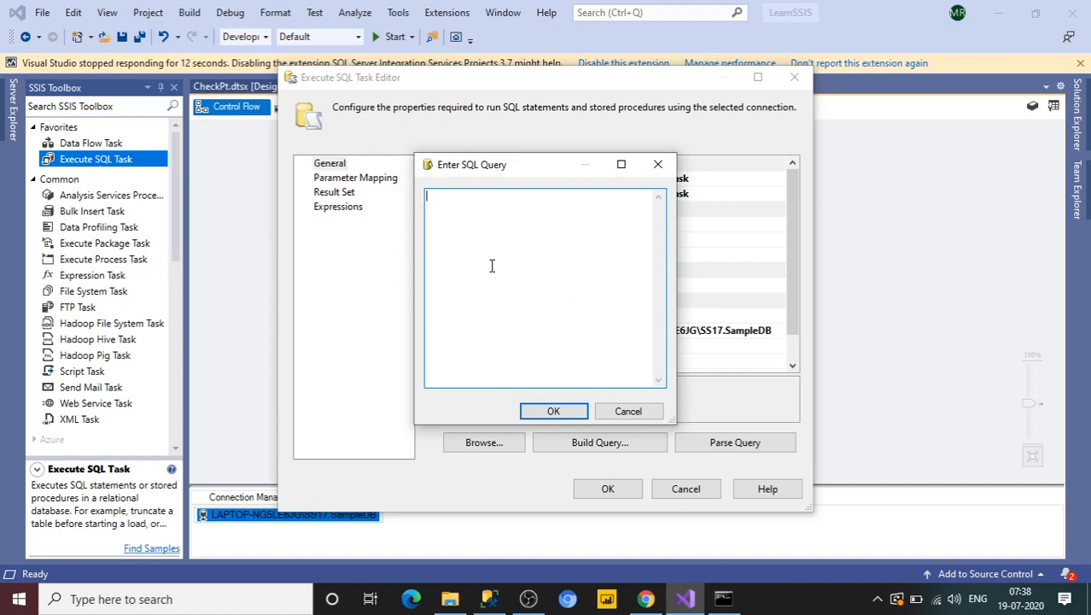
pyautogui.click(488, 598)
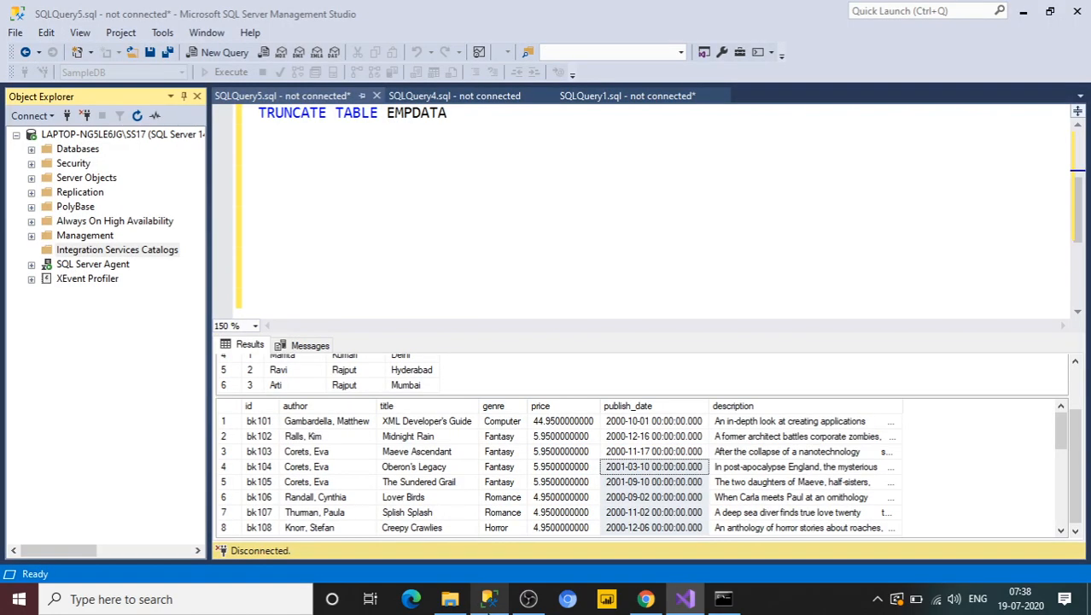
pyautogui.click(369, 151)
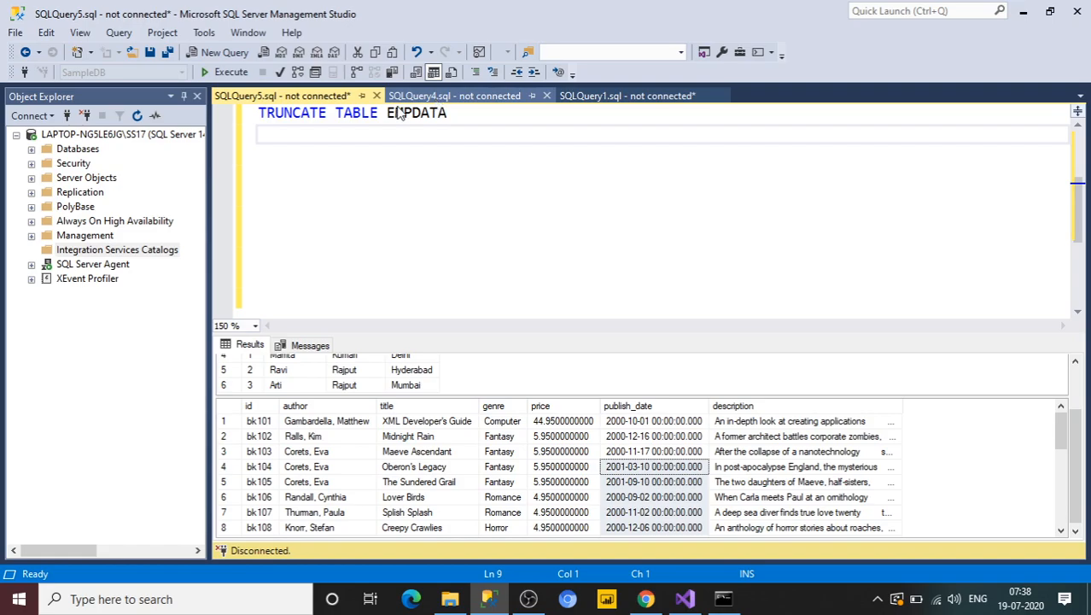
pyautogui.click(422, 96)
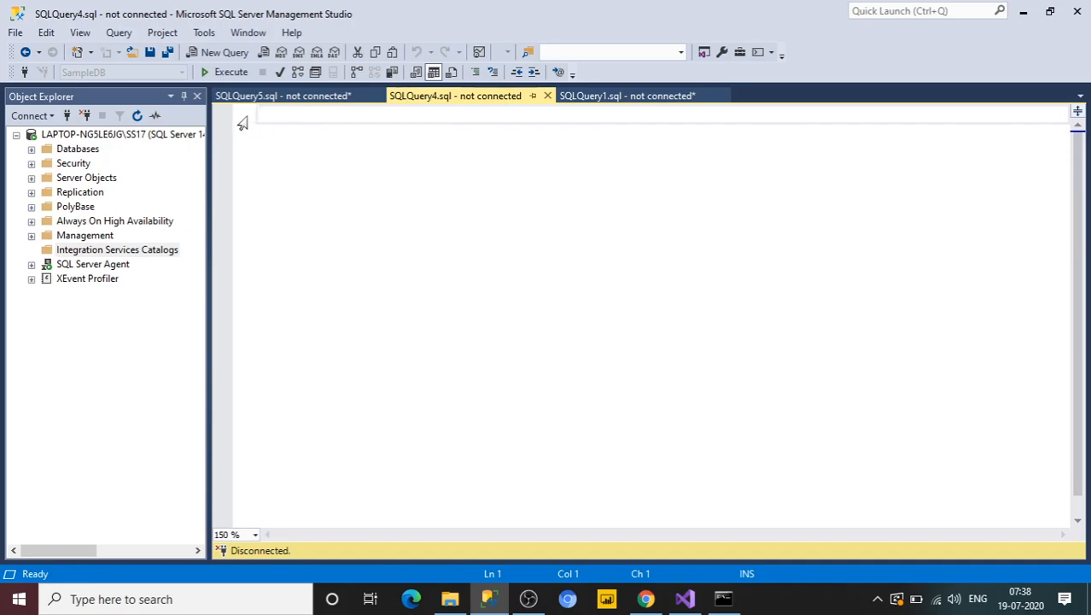
# Step: Write and execute SELECT * FROM EMPDATA, connecting to the SQL Server with Windows Authentication
pyautogui.write('SELECT * FROM EMPDATA')
pyautogui.click(229, 73)
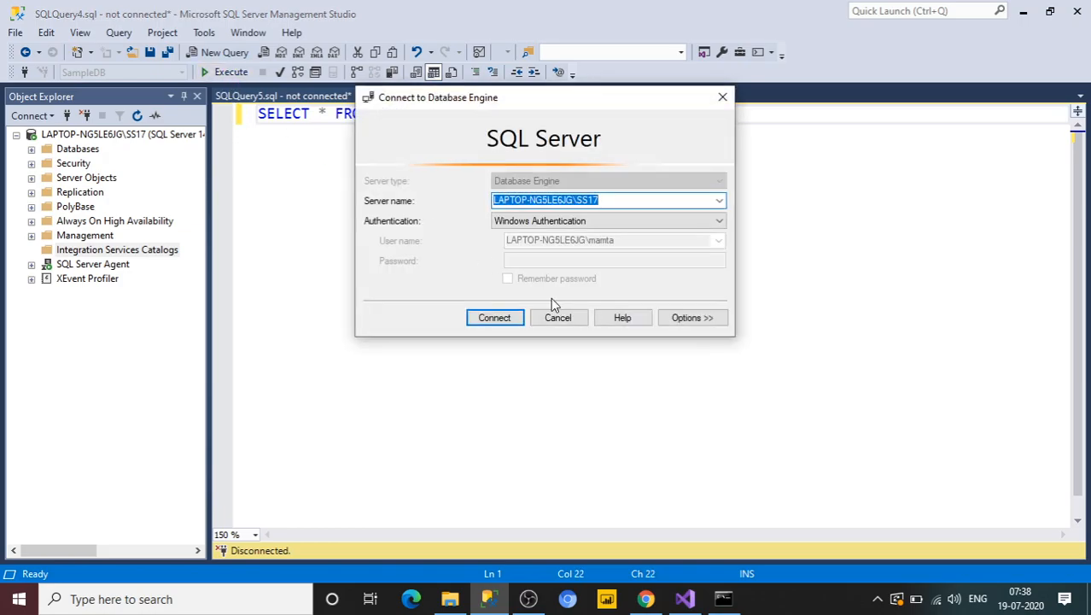
pyautogui.click(517, 316)
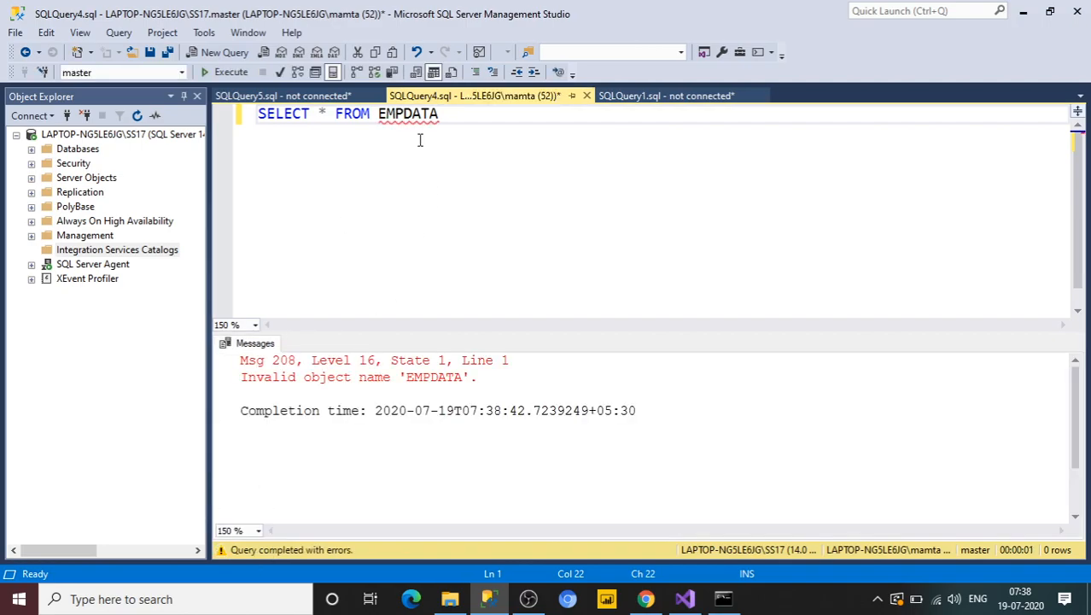
# Step: Switch the query's database to SampleDB, re-run the SELECT query and scroll through its results
pyautogui.click(181, 73)
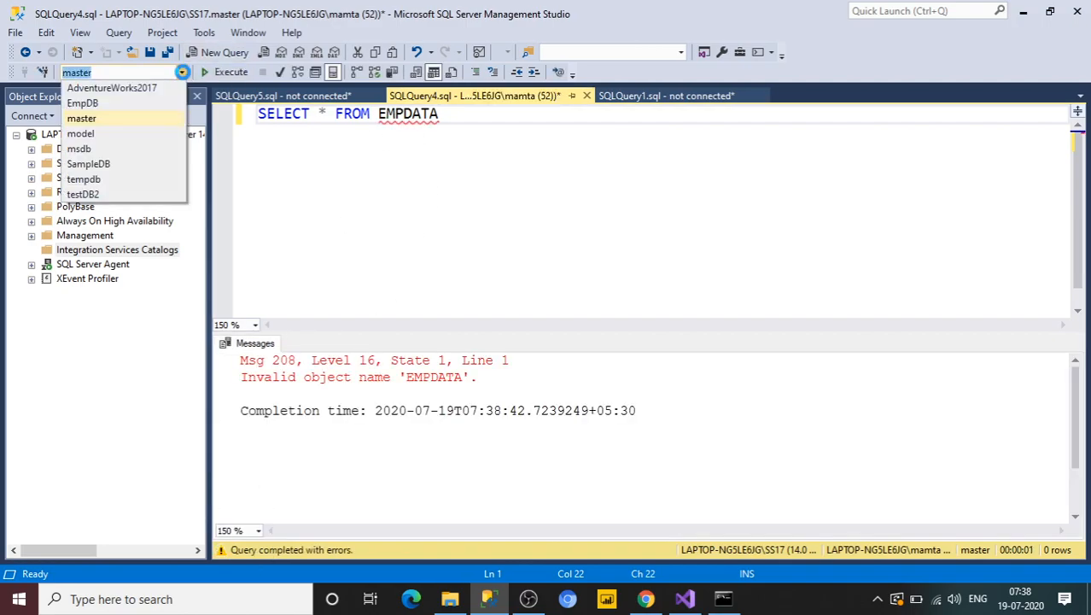
pyautogui.click(101, 161)
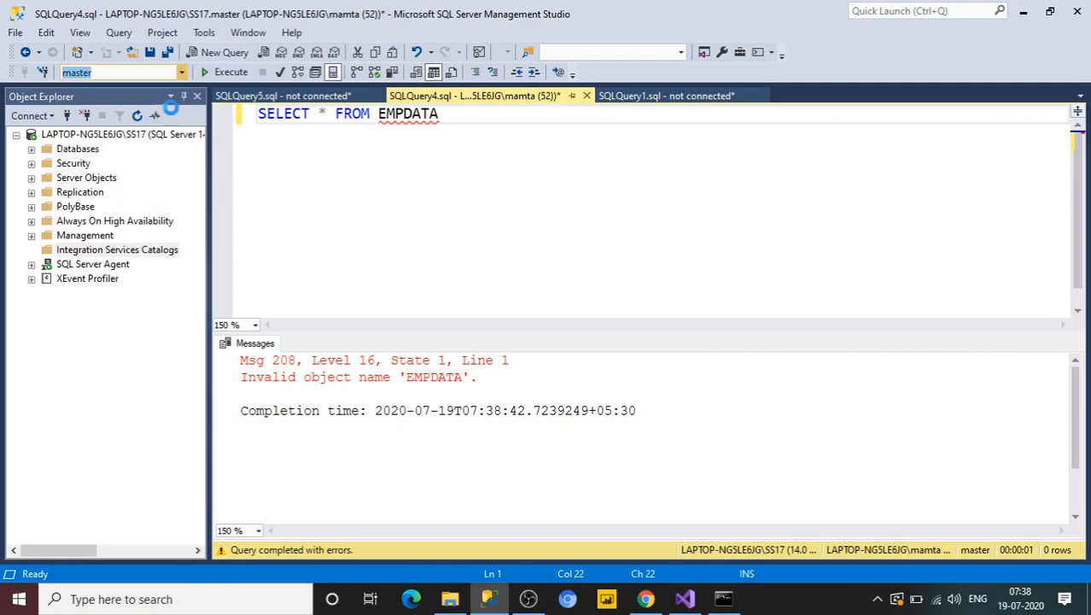
pyautogui.click(223, 72)
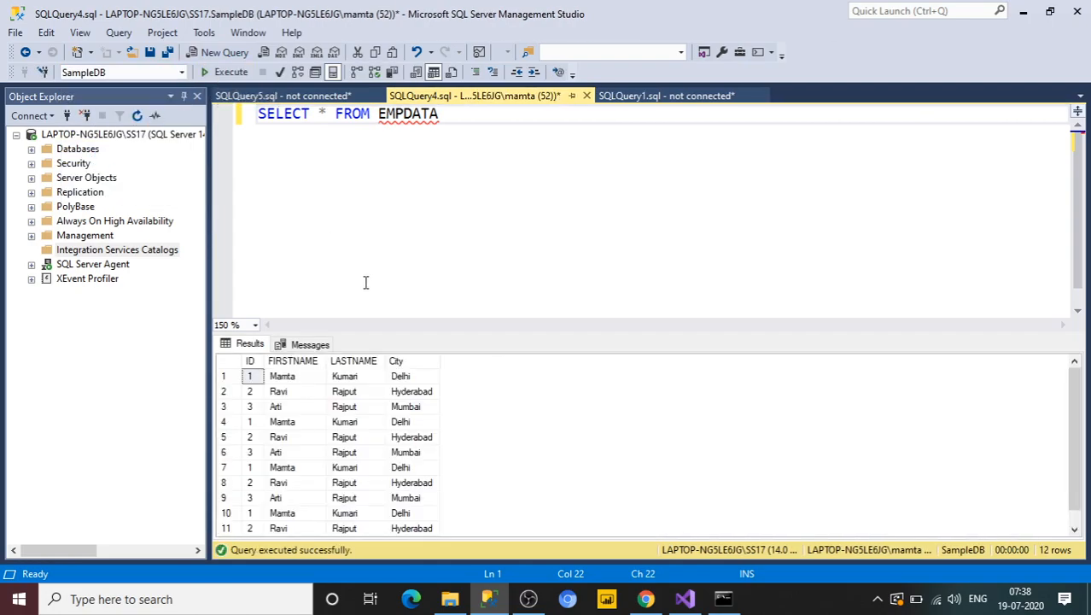
pyautogui.moveTo(1076, 484); pyautogui.dragTo(1021, 537)
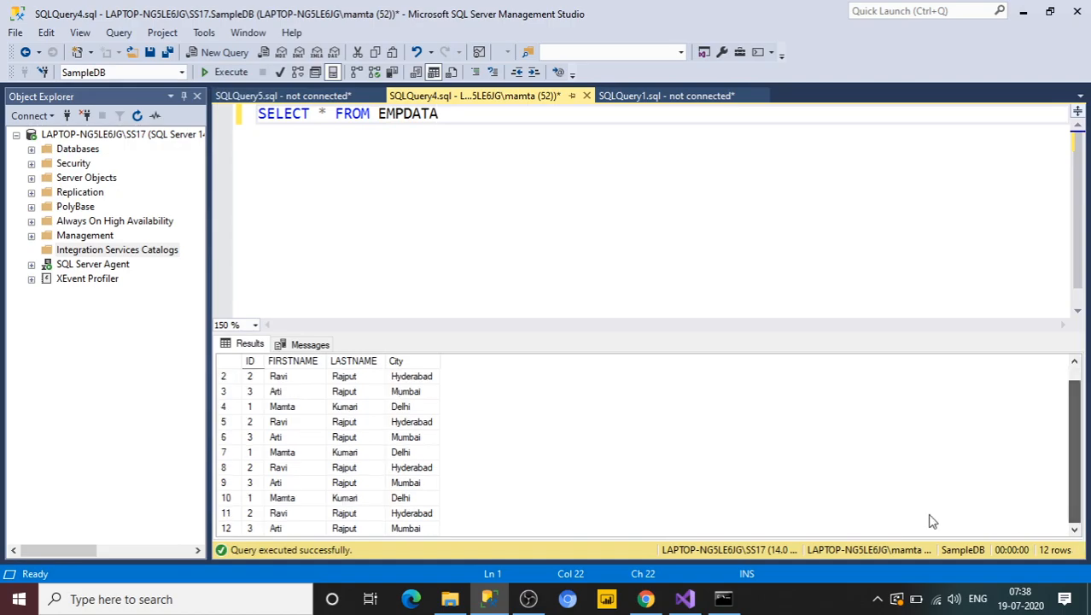
# Step: Add a new line starting with TRUNCATE TABLE below the SELECT statement
pyautogui.press('Return')
pyautogui.press('Return')
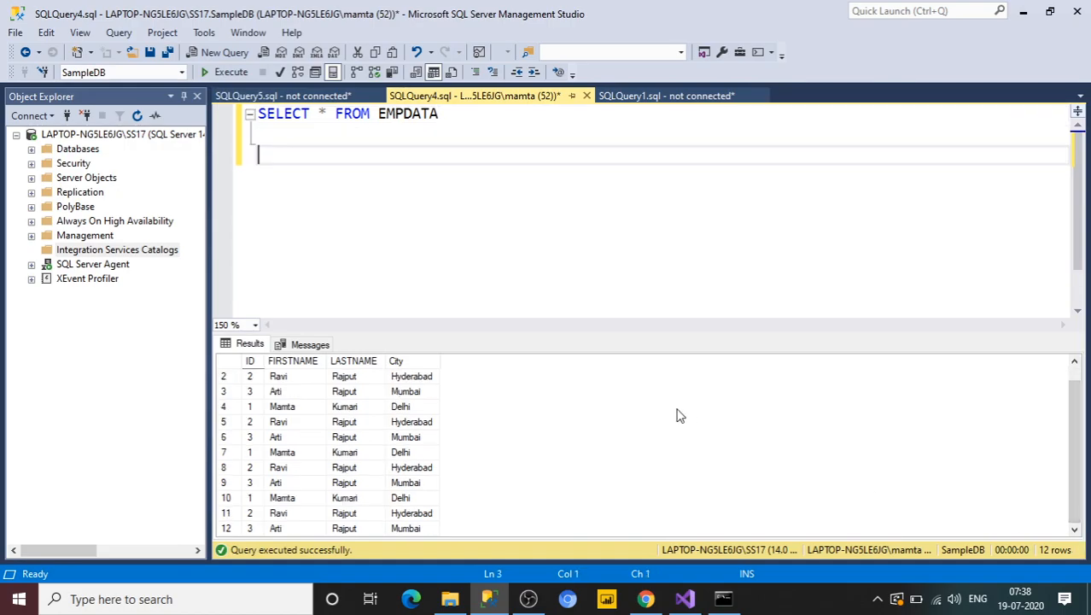
pyautogui.write('R')
pyautogui.press('BackSpace')
pyautogui.write('TRUNCATE TABLE')
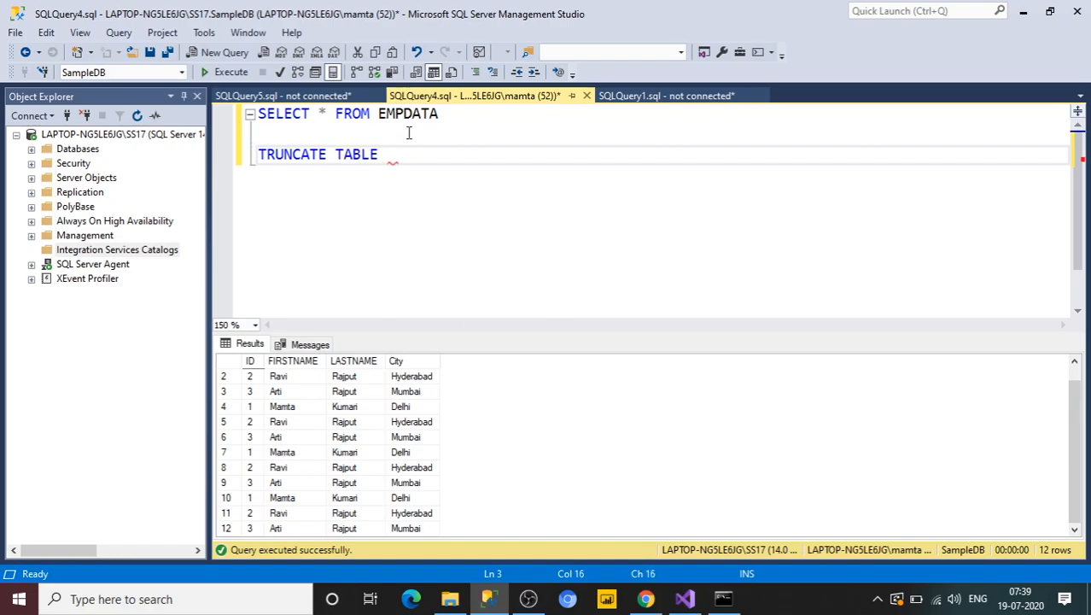
# Step: Complete the line as TRUNCATE TABLE EMPDATA by pasting the table name, and select the whole statement
pyautogui.doubleClick(397, 118)
pyautogui.hotkey('ctrl', 'c')
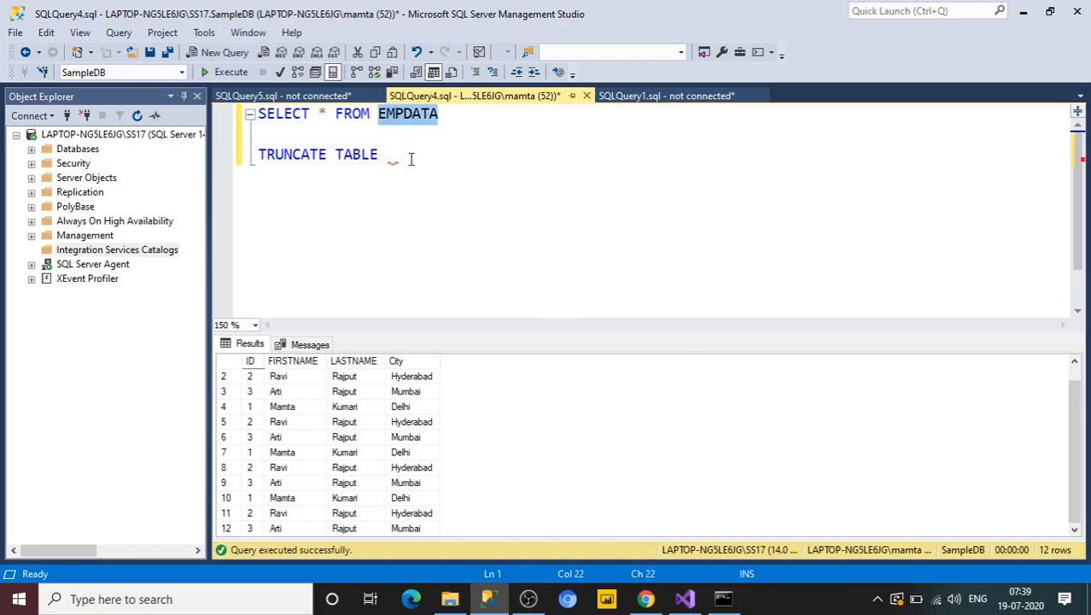
pyautogui.click(410, 155)
pyautogui.hotkey('ctrl', 'v')
pyautogui.moveTo(481, 156); pyautogui.dragTo(248, 136)
pyautogui.moveTo(448, 155); pyautogui.dragTo(262, 159)
pyautogui.hotkey('ctrl', 'c')
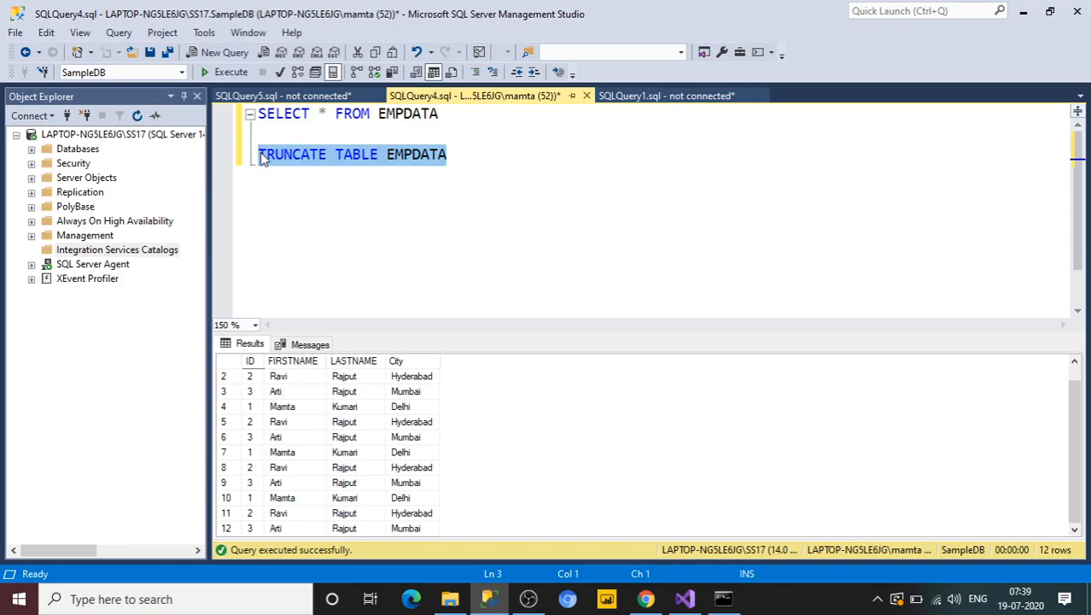
# Step: Paste TRUNCATE TABLE EMPDATA as the task's SQL statement and confirm both dialogs
pyautogui.hotkey('alt', 'Tab')
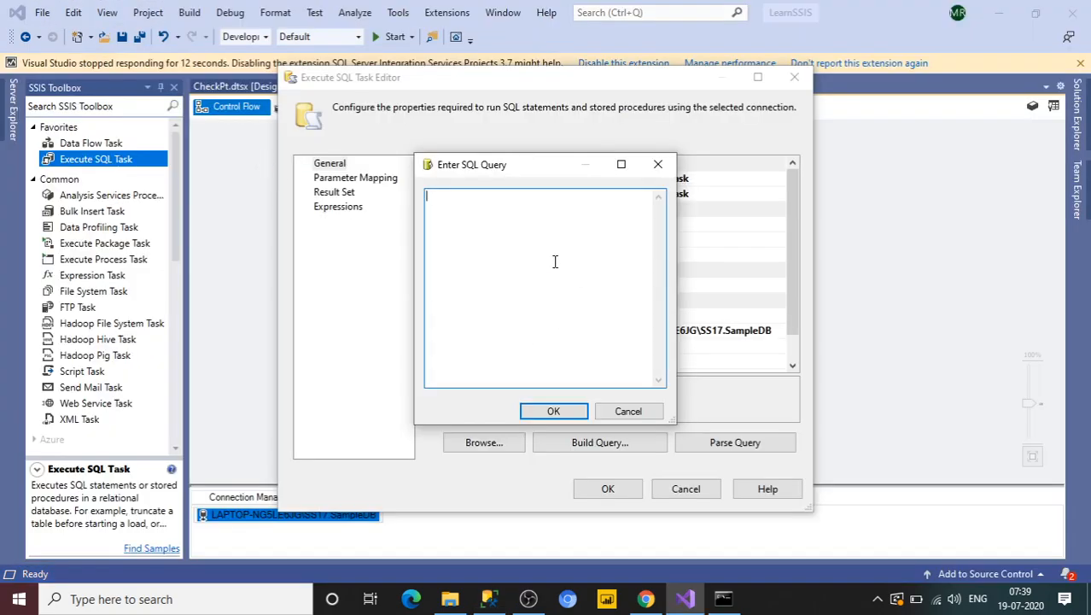
pyautogui.hotkey('ctrl', 'v')
pyautogui.click(555, 410)
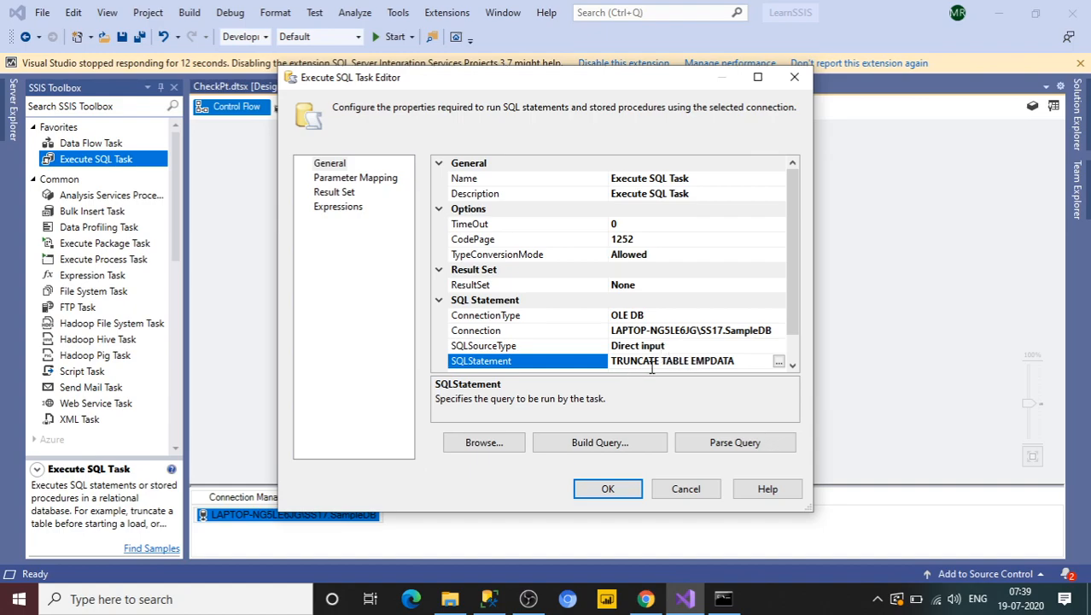
pyautogui.click(614, 489)
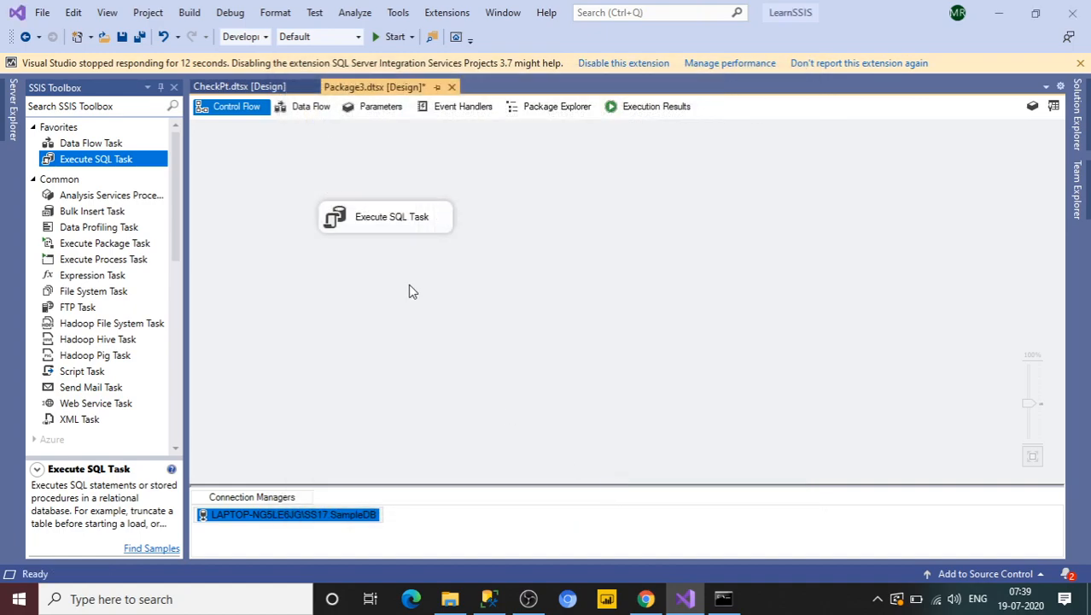
# Step: Execute the Execute SQL Task on its own
pyautogui.click(386, 228)
pyautogui.rightClick(385, 226)
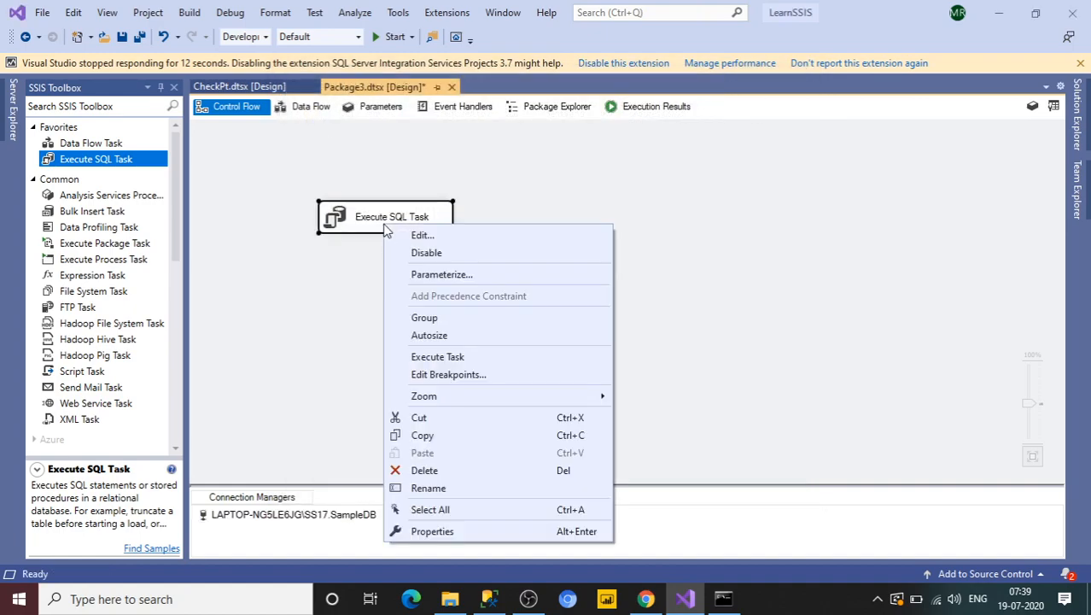
pyautogui.click(448, 356)
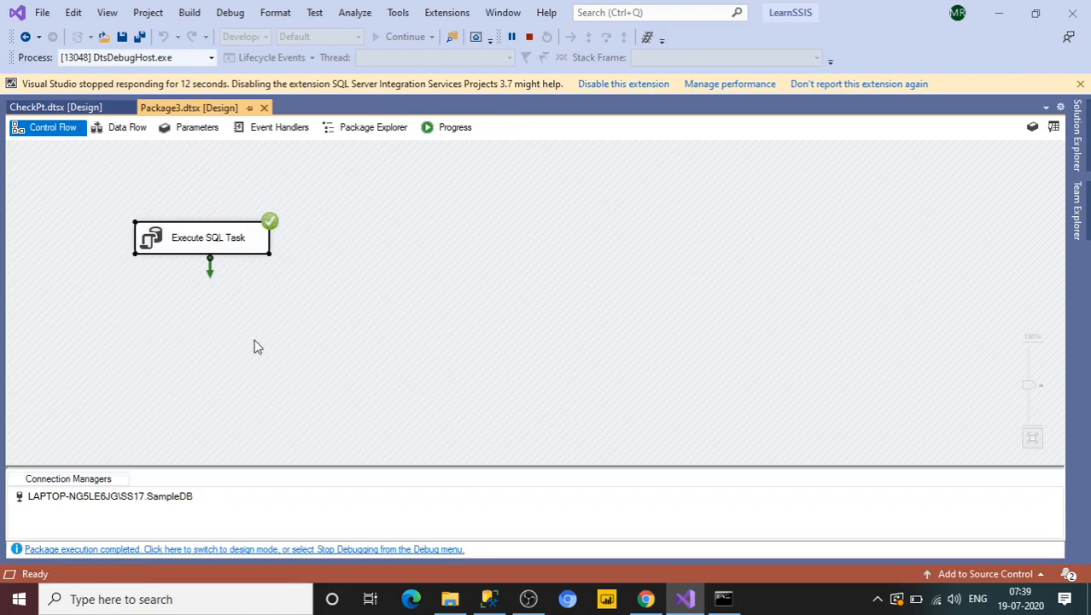
# Step: Re-run the SELECT * FROM EMPDATA query in Management Studio to check the table's contents
pyautogui.click(488, 599)
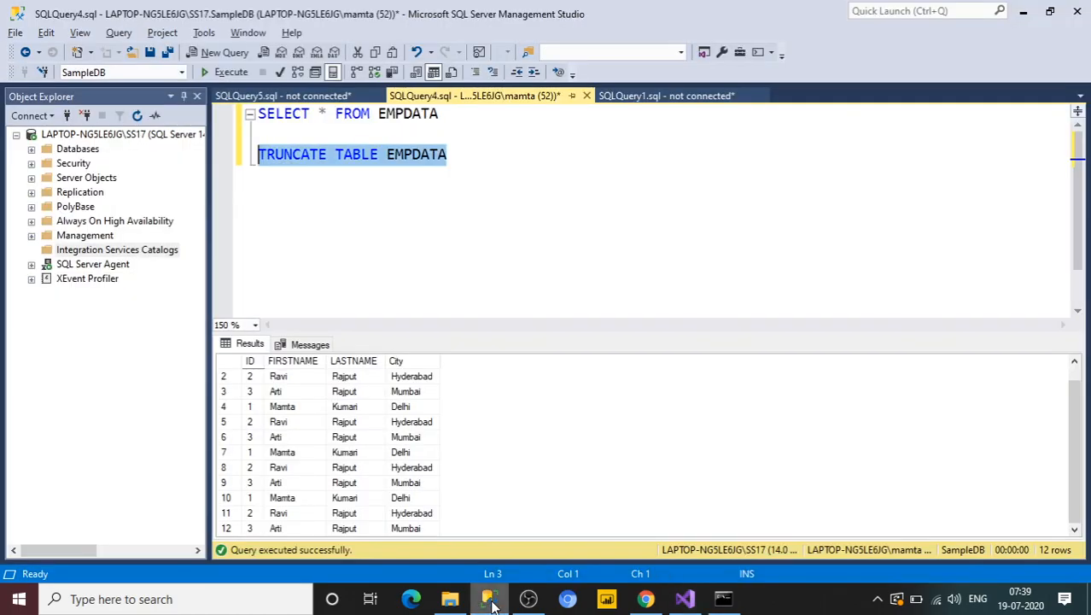
pyautogui.click(456, 155)
pyautogui.moveTo(453, 113); pyautogui.dragTo(244, 115)
pyautogui.click(229, 72)
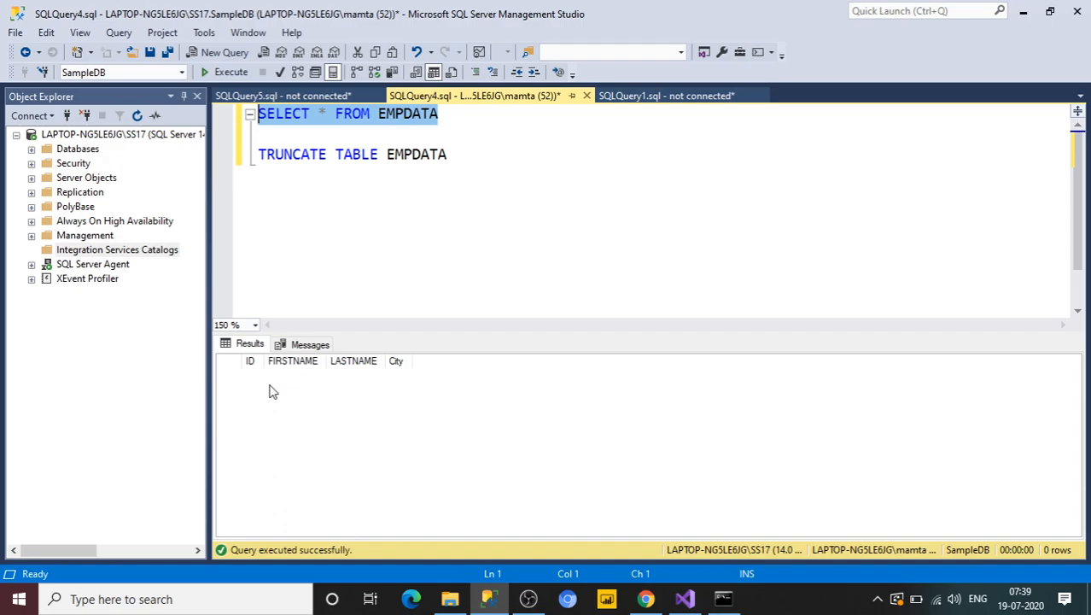
# Step: Stop debugging in Visual Studio and maximize its window
pyautogui.hotkey('alt', 'Tab')
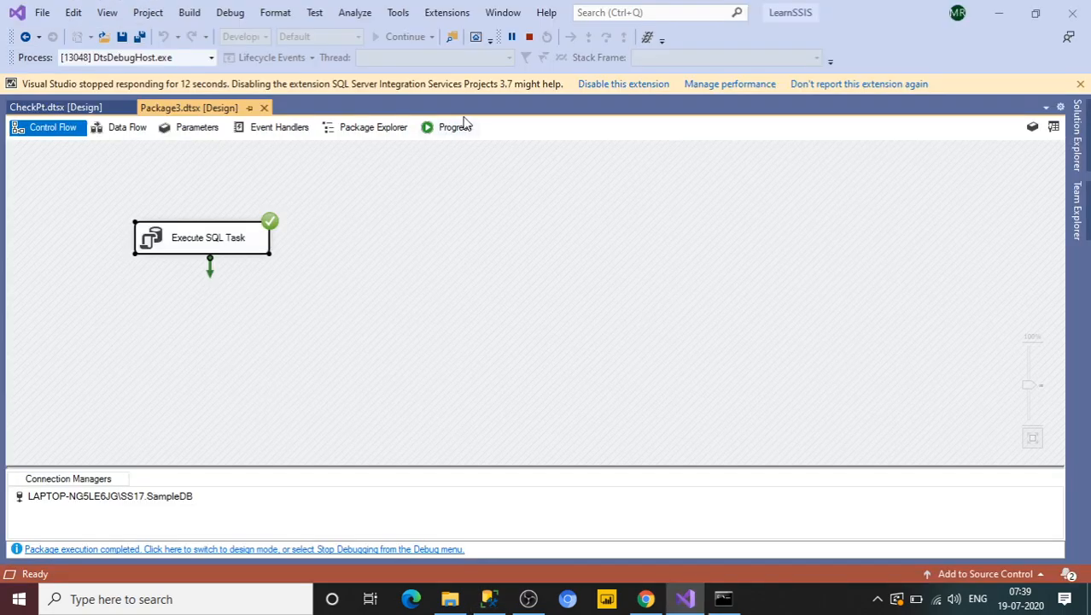
pyautogui.click(529, 37)
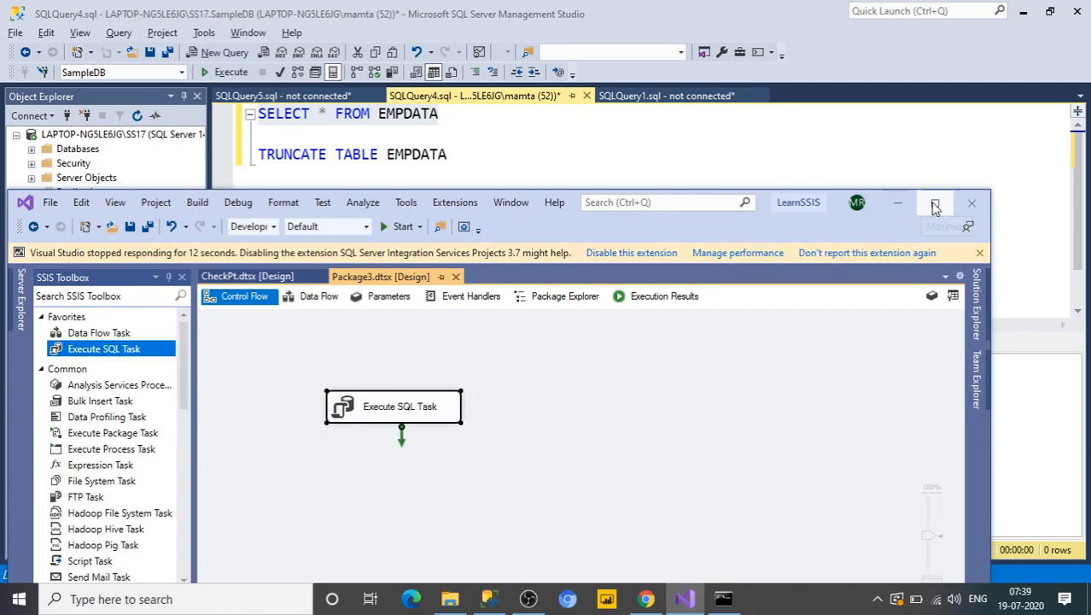
pyautogui.click(936, 205)
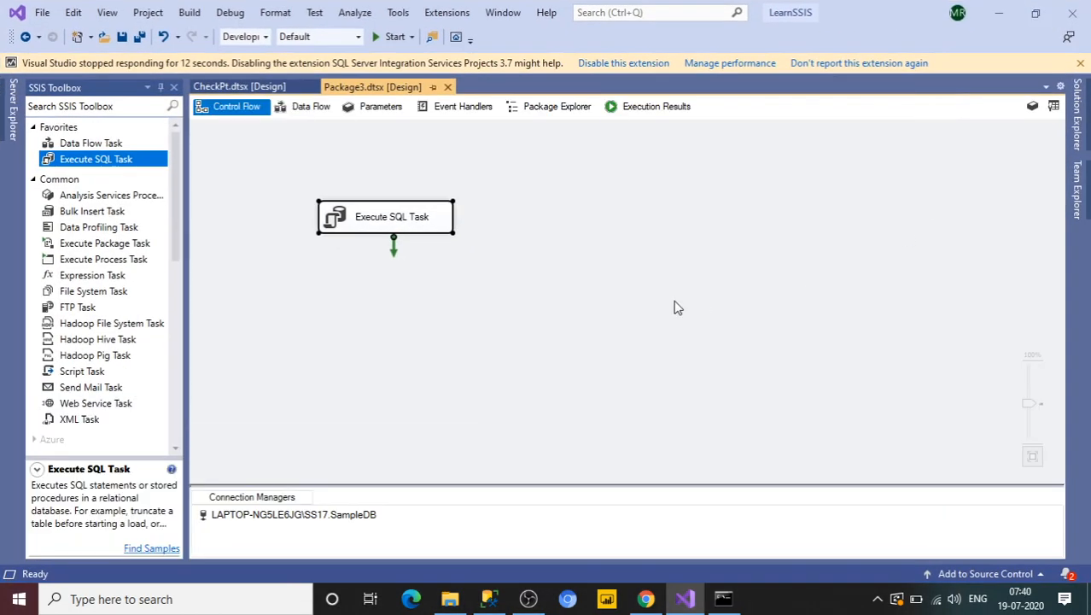